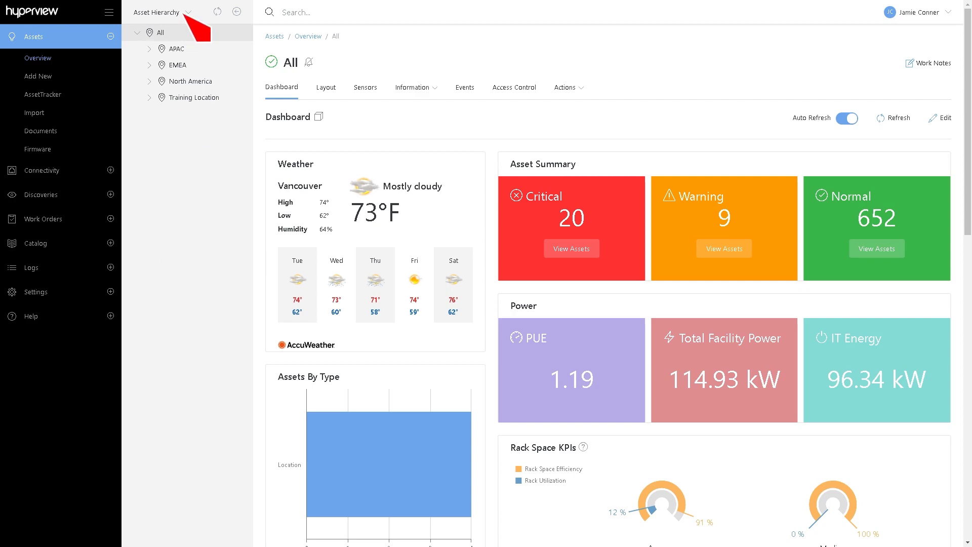
# - Expand North America > Canada > YVR-902 > Lab to list its racks, widen the tree, then show the all-locations map
pyautogui.click(150, 81)
pyautogui.click(162, 98)
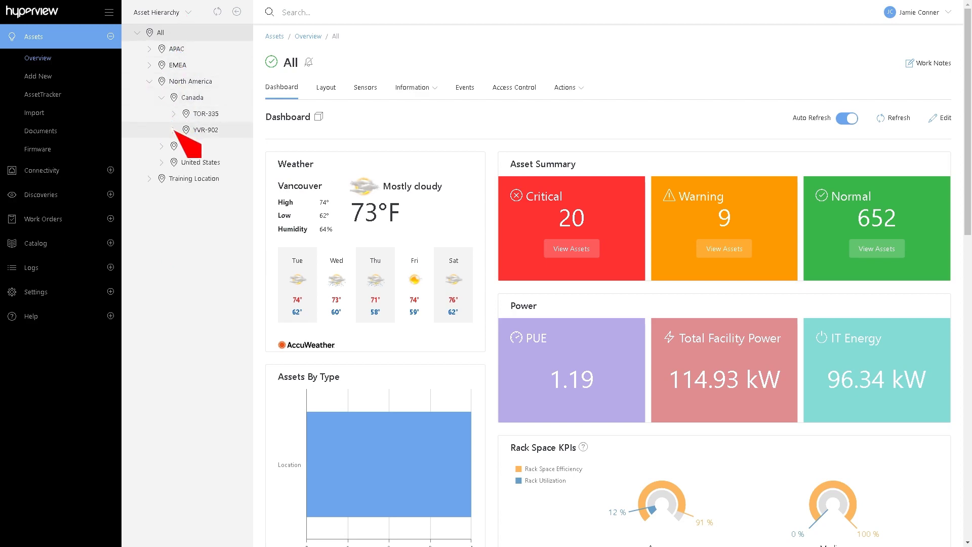
pyautogui.click(174, 130)
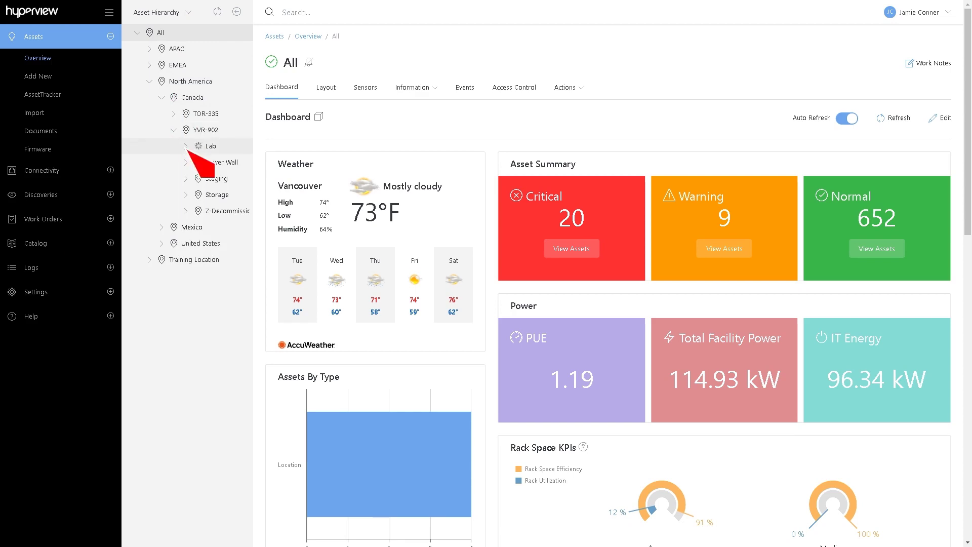
pyautogui.click(186, 146)
pyautogui.moveTo(245, 164); pyautogui.dragTo(255, 165)
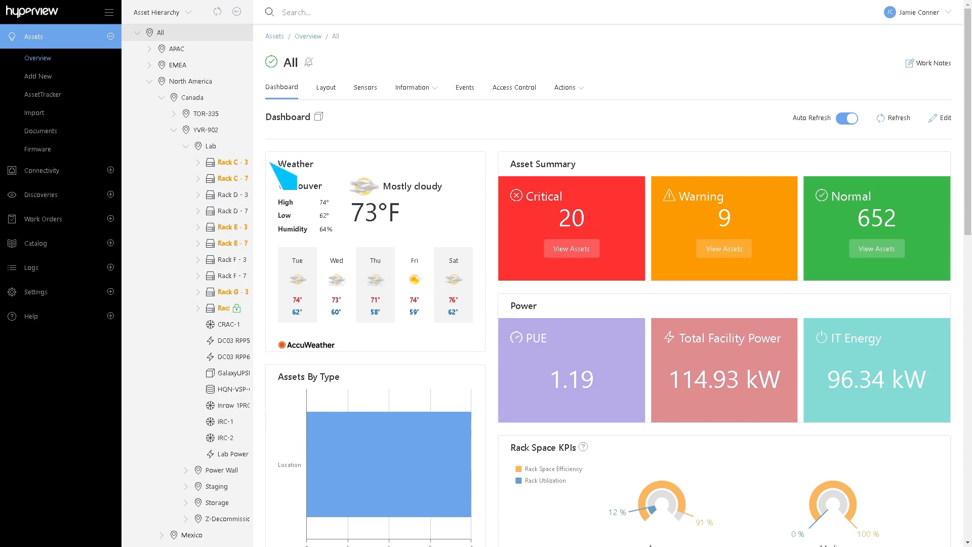
pyautogui.click(326, 86)
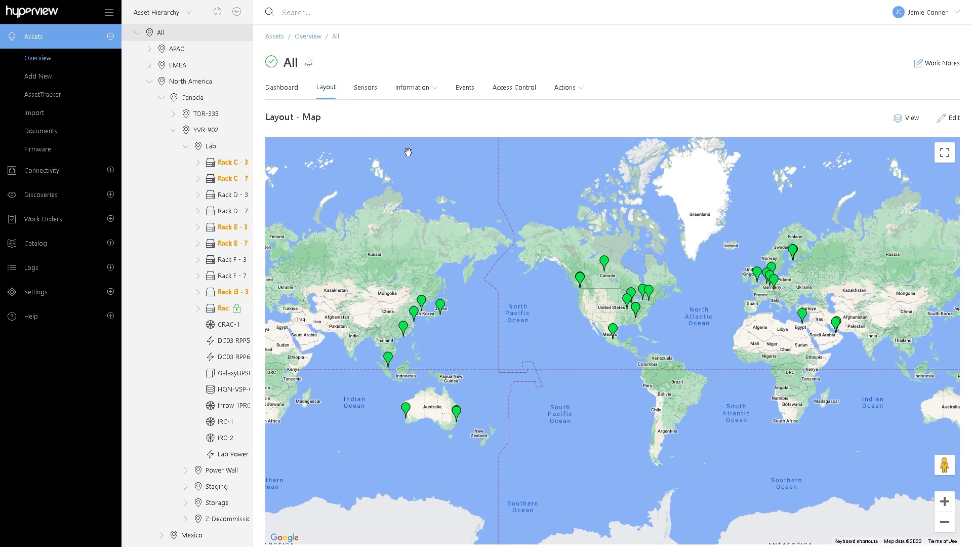
pyautogui.scroll(2, 606, 295)
pyautogui.scroll(1, 607, 295)
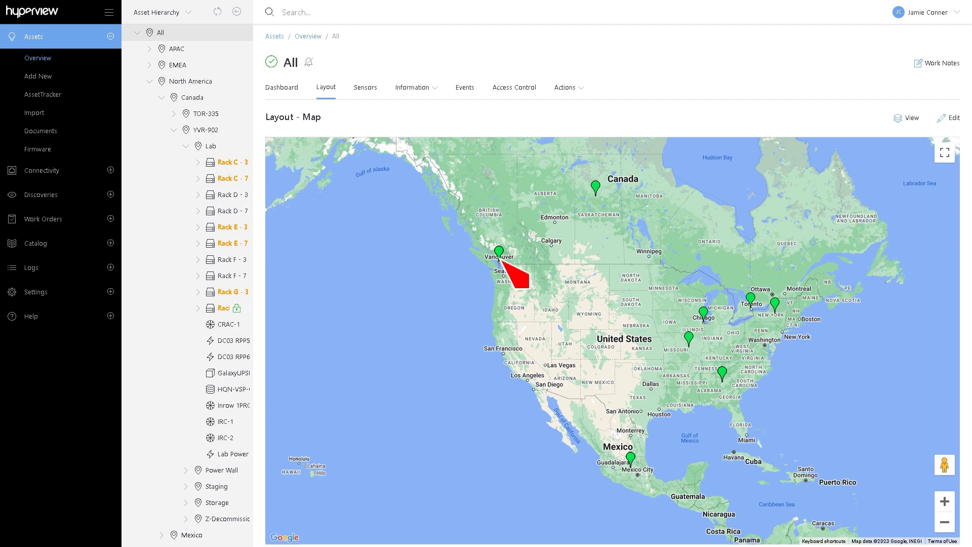
# - Open the Vancouver (YVR-902) site's floor plan from its map pin
pyautogui.click(498, 252)
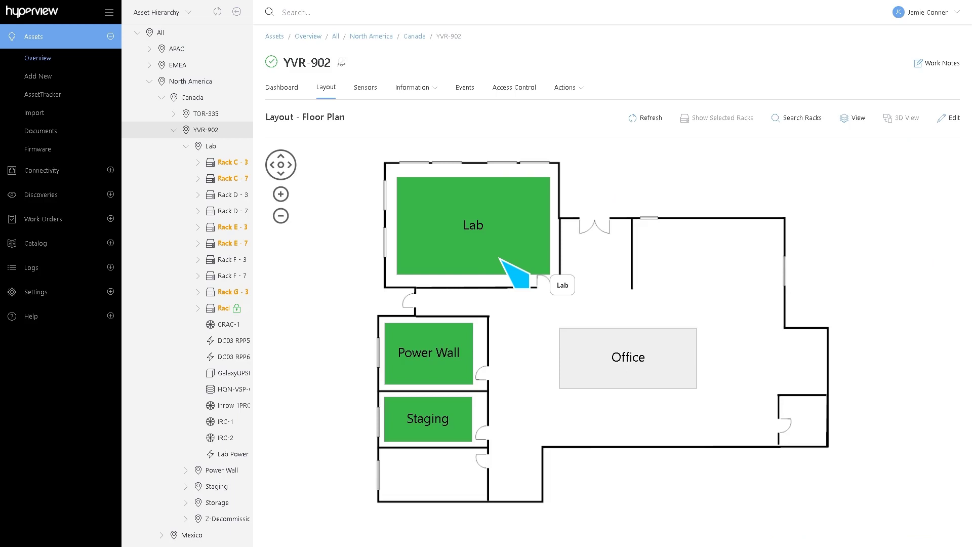
# - Open the Lab room's floor plan and colour its racks by Average Temperature Front
pyautogui.click(501, 260)
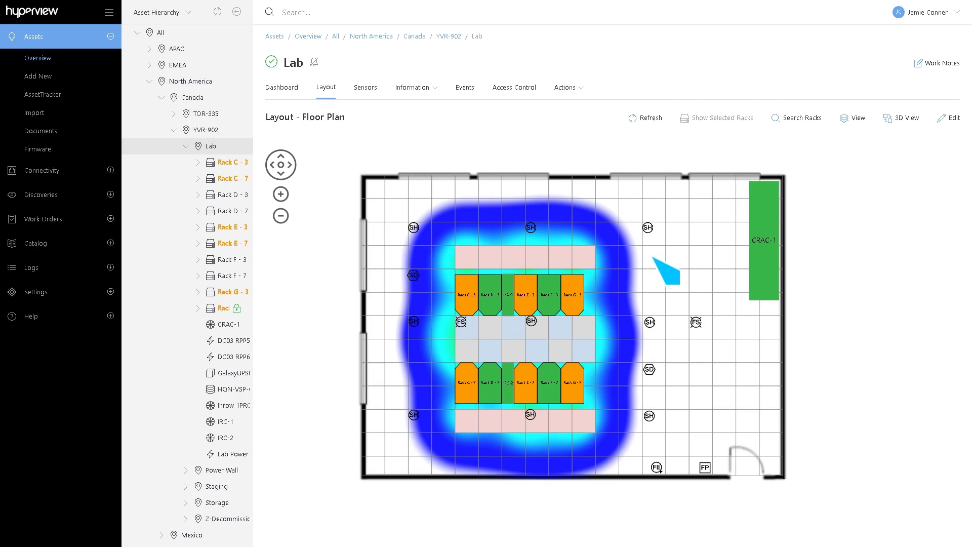
pyautogui.click(855, 118)
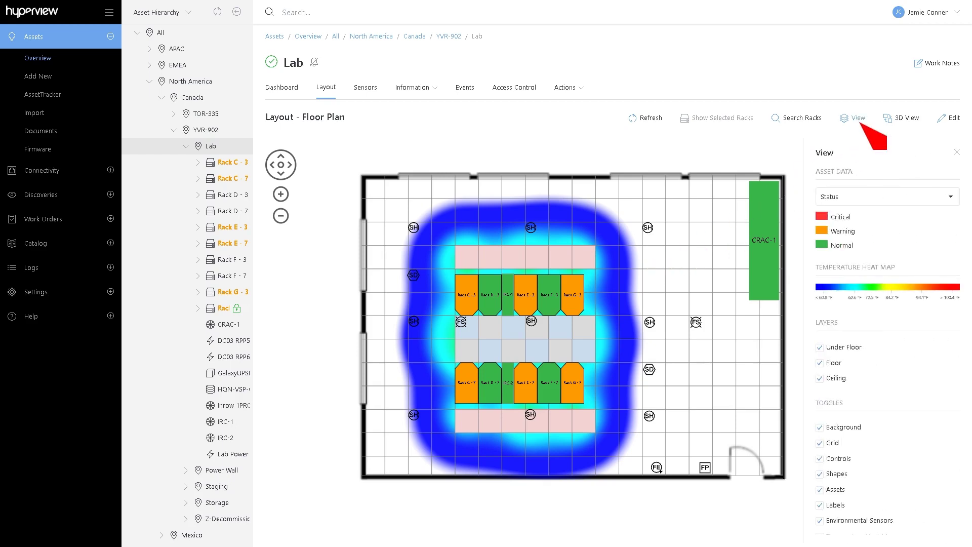
pyautogui.click(881, 197)
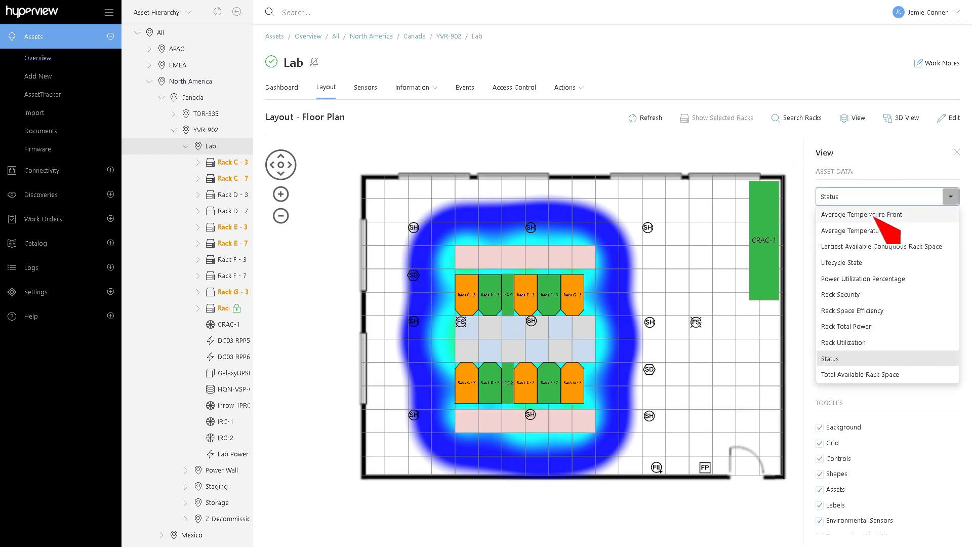
pyautogui.click(861, 214)
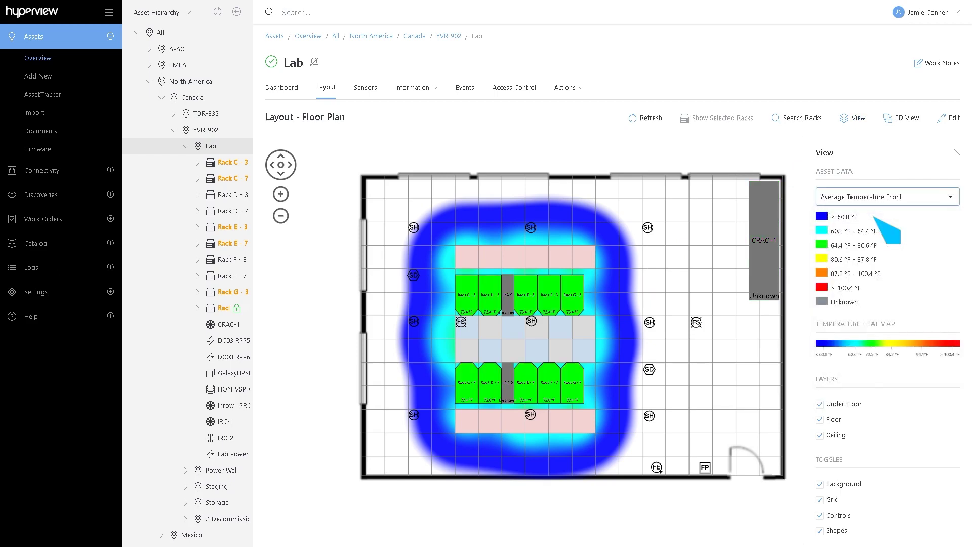
# - Colour the racks by Rack Total Power, then set the asset data back to Status
pyautogui.click(875, 199)
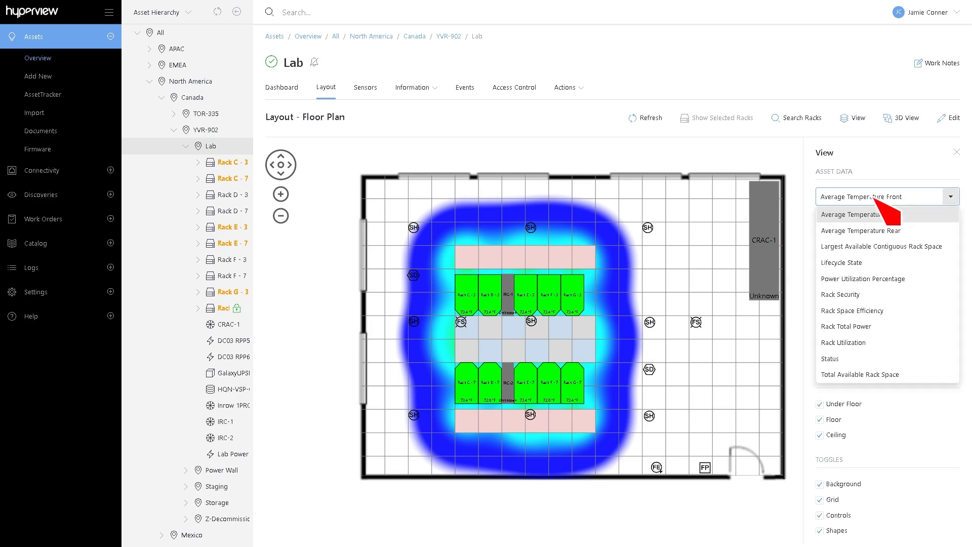
pyautogui.click(846, 327)
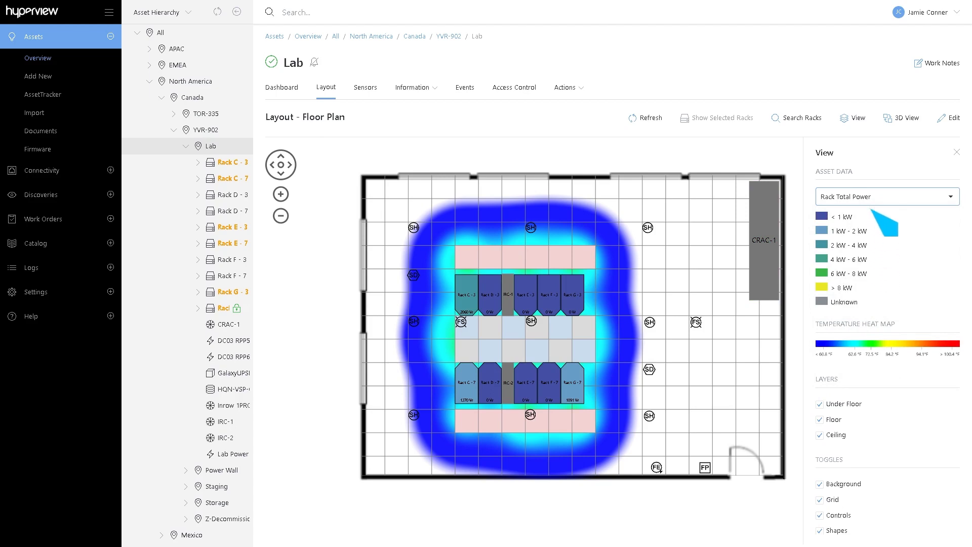
pyautogui.click(881, 196)
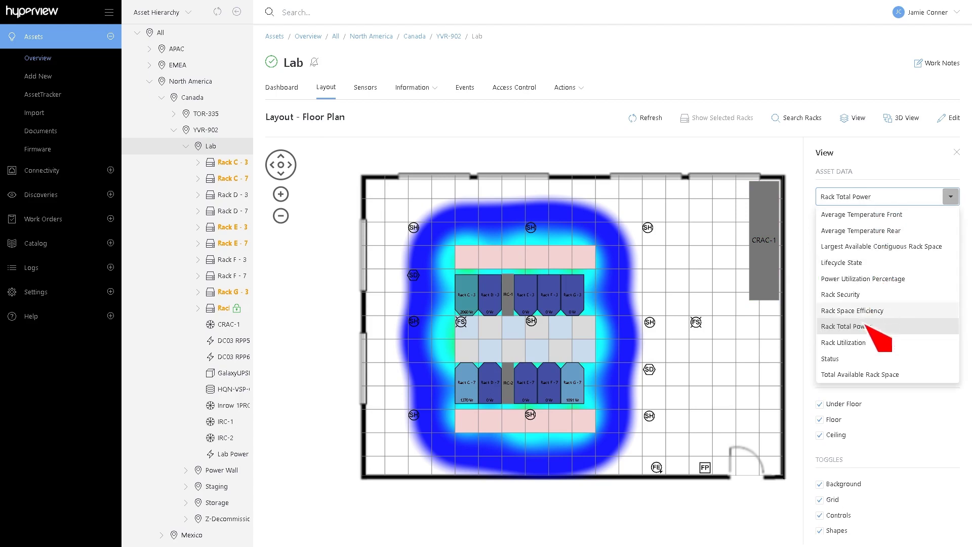
pyautogui.click(831, 359)
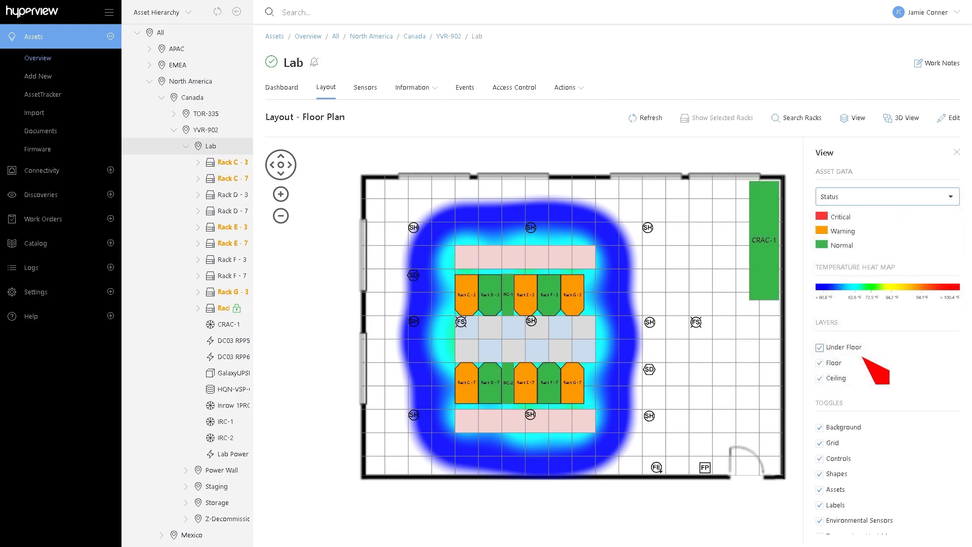
# - Show the Lab in 3D and focus the view on a boxed pair of racks, orbiting around them
pyautogui.click(906, 118)
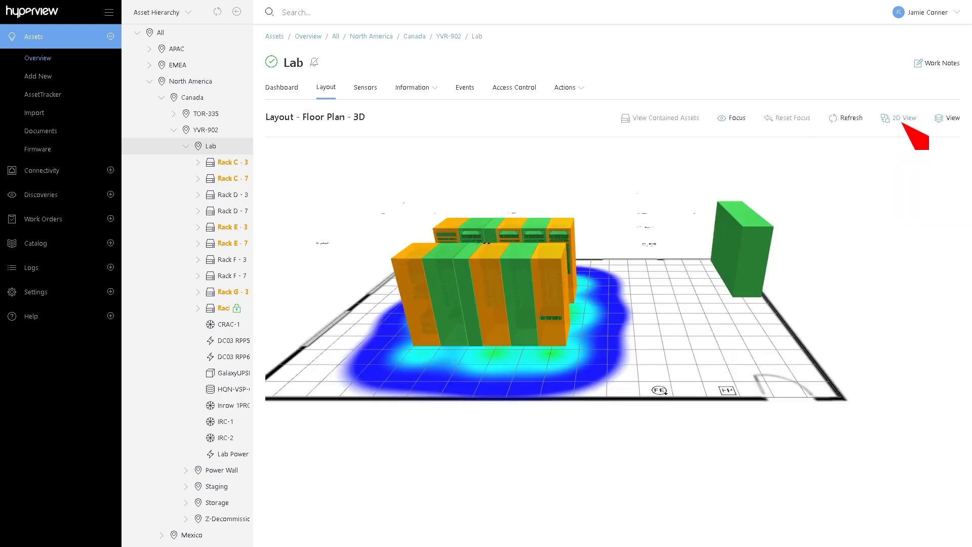
pyautogui.click(737, 118)
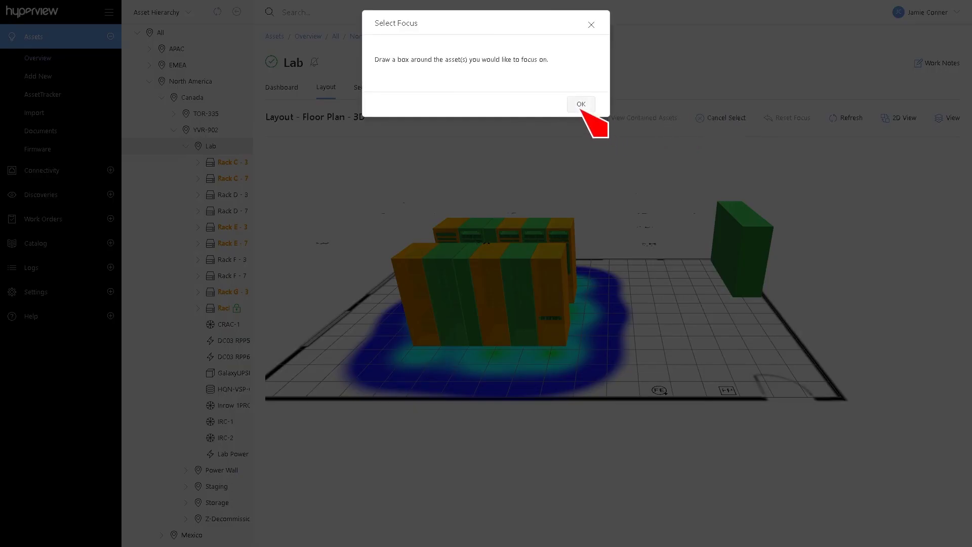
pyautogui.click(581, 104)
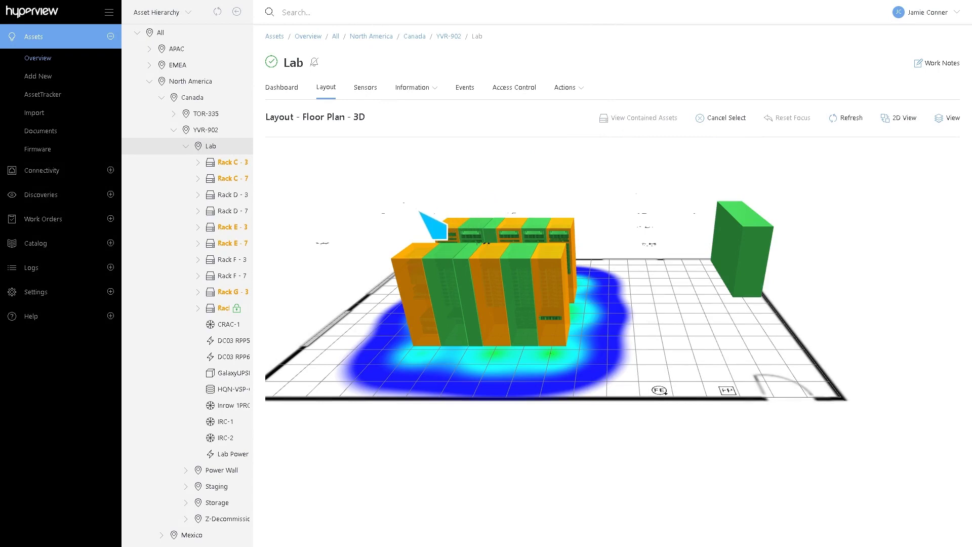
pyautogui.moveTo(417, 209); pyautogui.dragTo(518, 301)
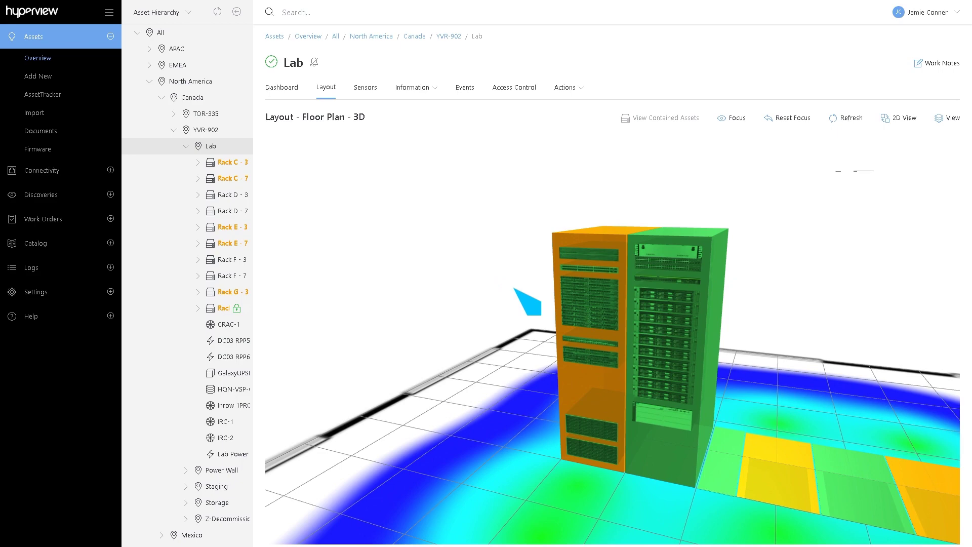
pyautogui.moveTo(528, 300); pyautogui.dragTo(583, 304)
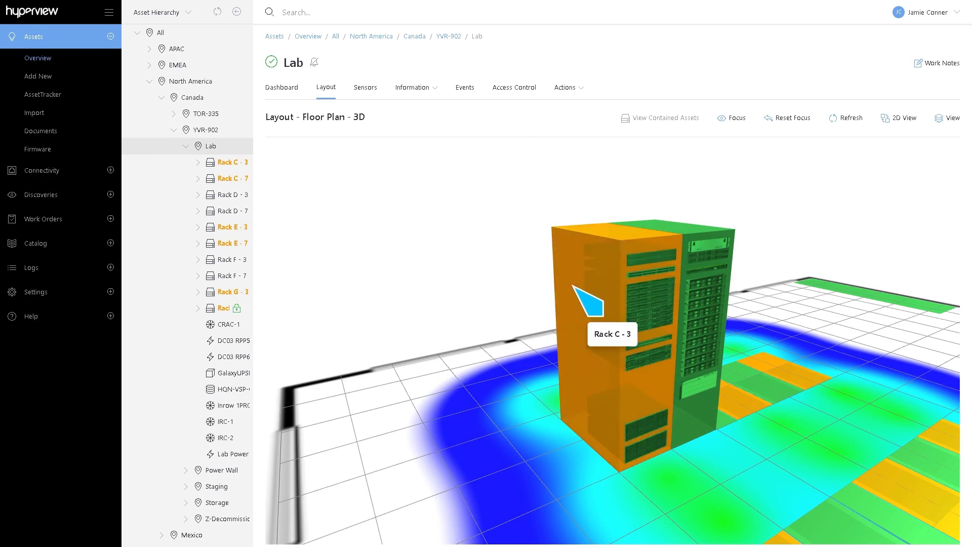
# - Show Rack C - 3's details and open its own dashboard
pyautogui.click(582, 297)
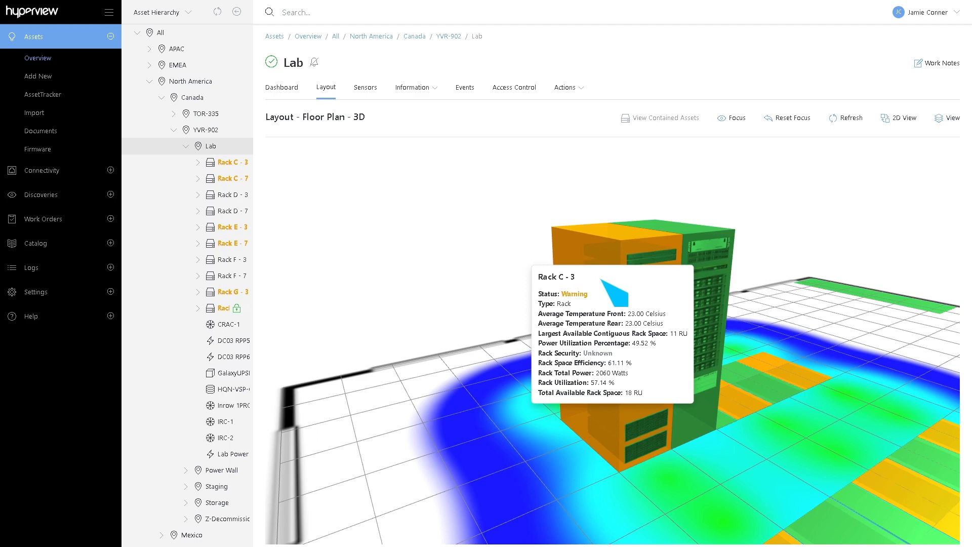
pyautogui.doubleClick(577, 258)
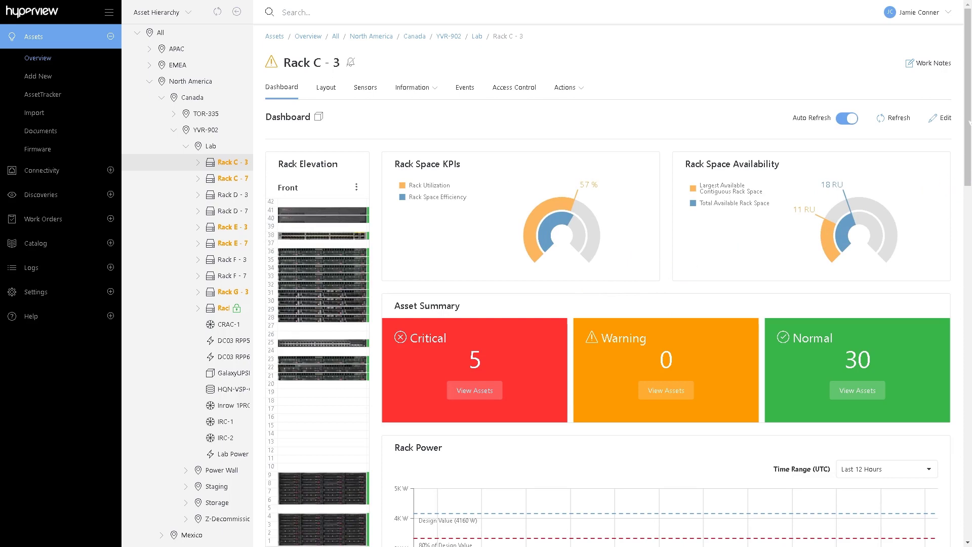
pyautogui.scroll(-1, 608, 304)
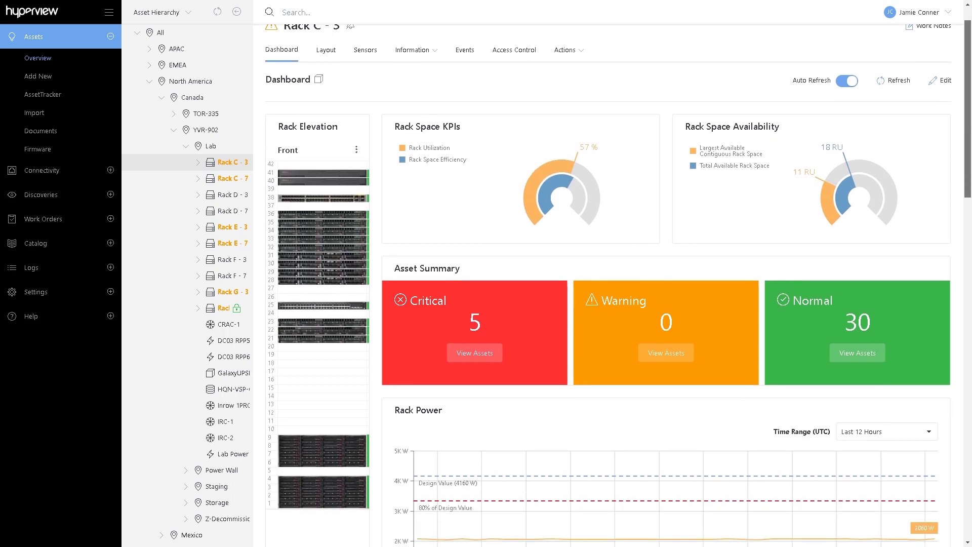
pyautogui.scroll(-1, 607, 303)
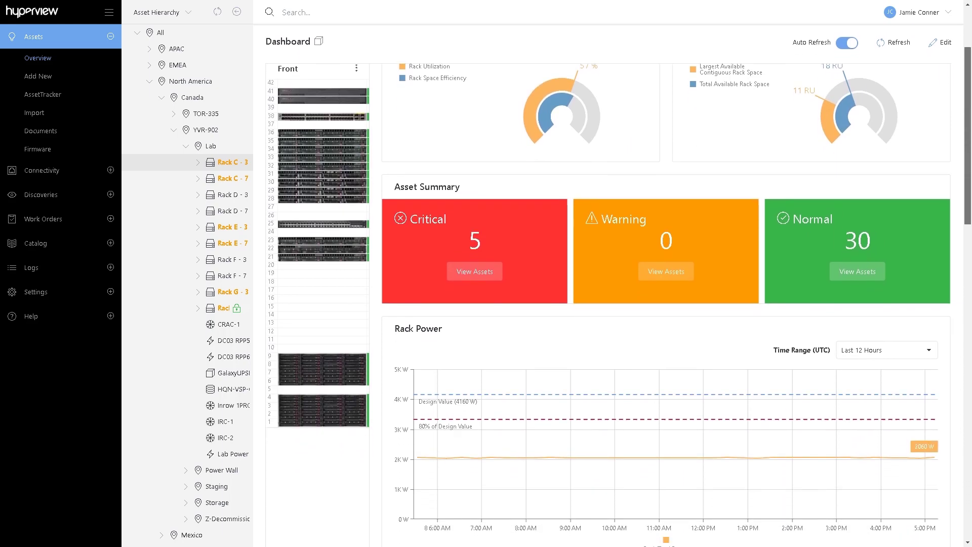
pyautogui.scroll(-1, 608, 304)
pyautogui.scroll(-1, 607, 305)
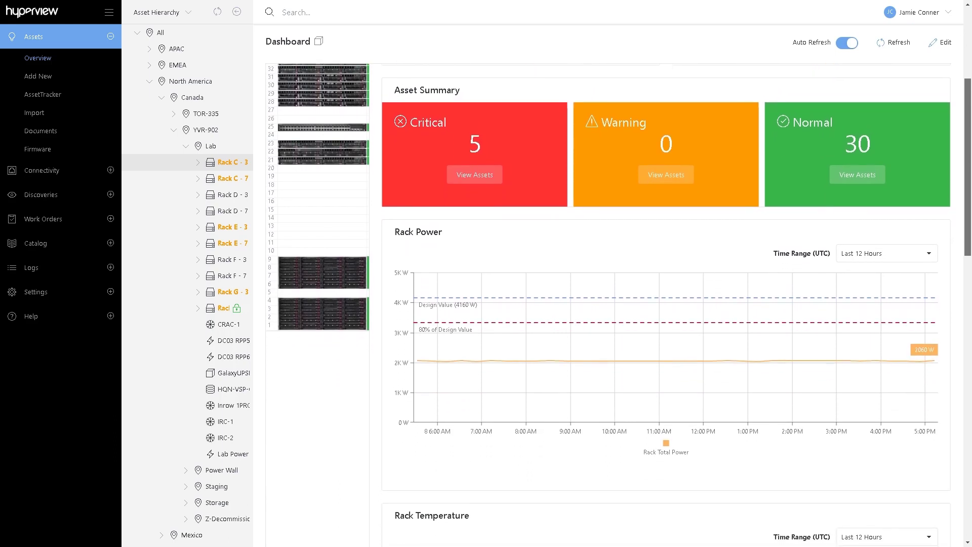
pyautogui.scroll(-1, 608, 303)
pyautogui.scroll(-1, 608, 304)
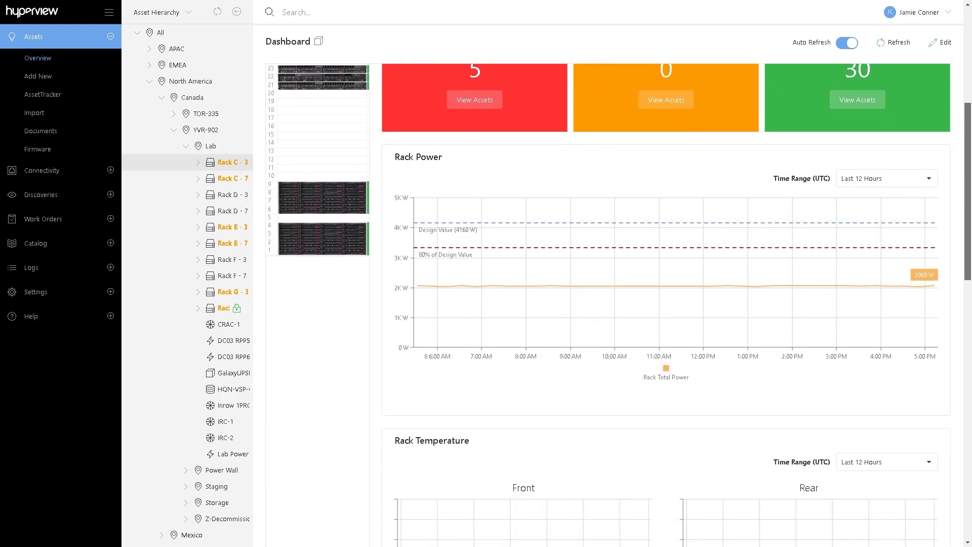
pyautogui.scroll(-1, 608, 304)
pyautogui.scroll(-1, 608, 304)
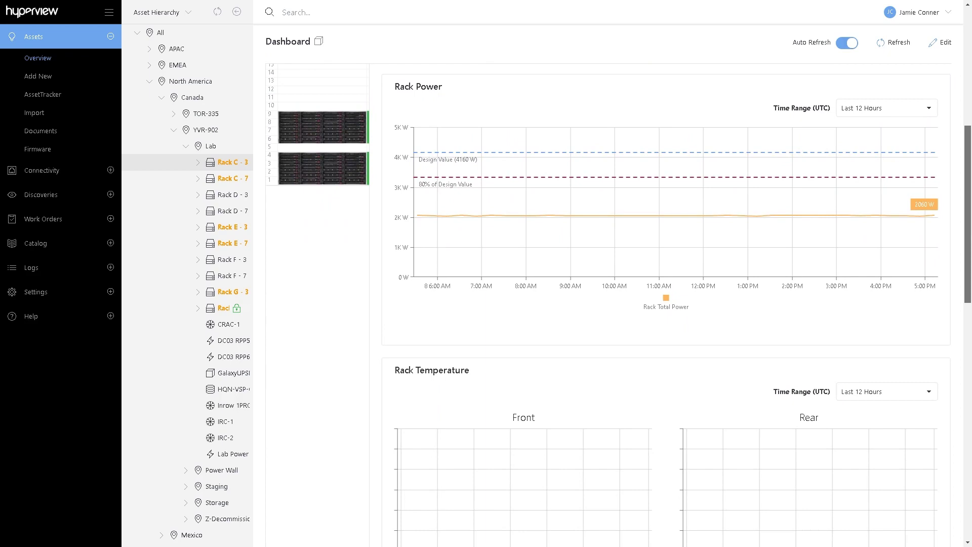
pyautogui.scroll(3, 608, 304)
pyautogui.scroll(3, 608, 303)
pyautogui.scroll(2, 607, 304)
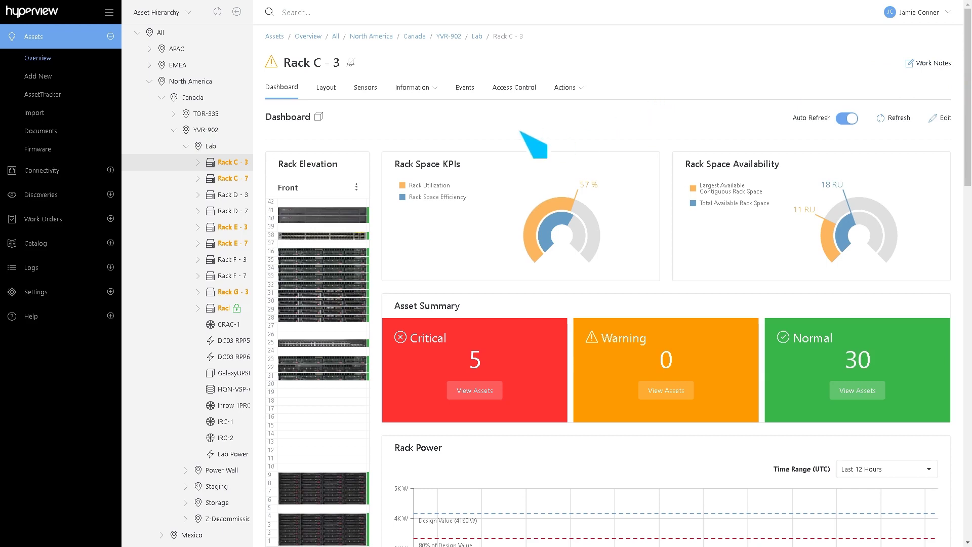
# - Show Rack C - 3's layout, view its rear elevation, return to the front, and select apcE9DDA8 (A)
pyautogui.click(326, 87)
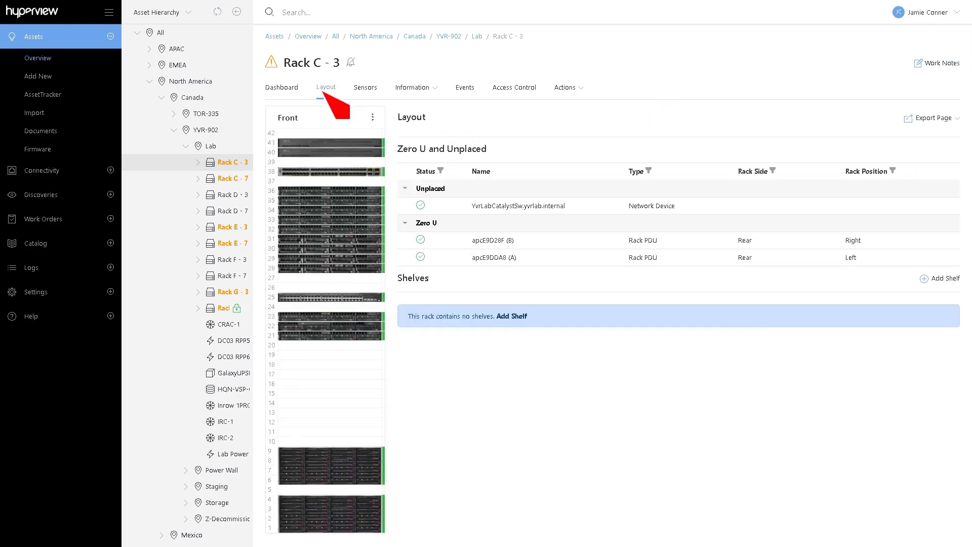
pyautogui.click(373, 118)
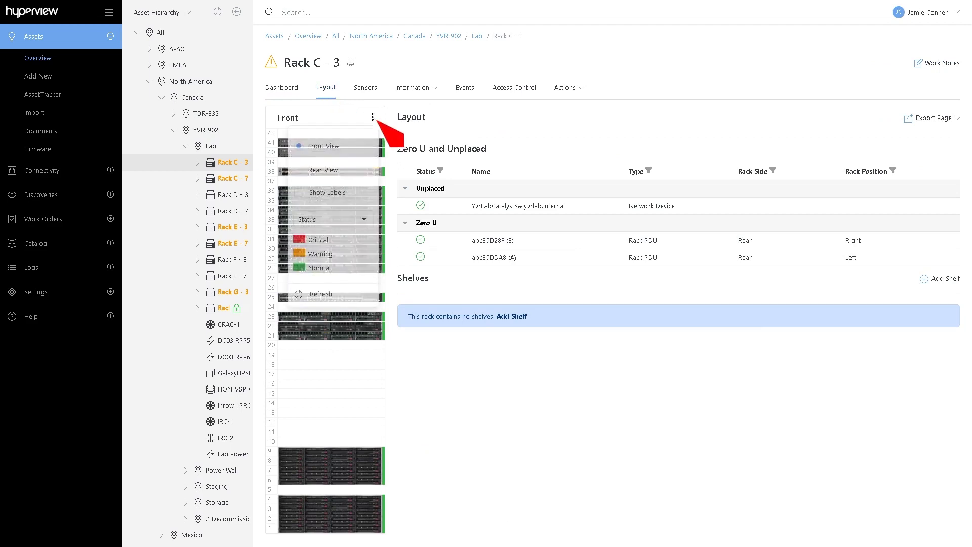
pyautogui.click(302, 172)
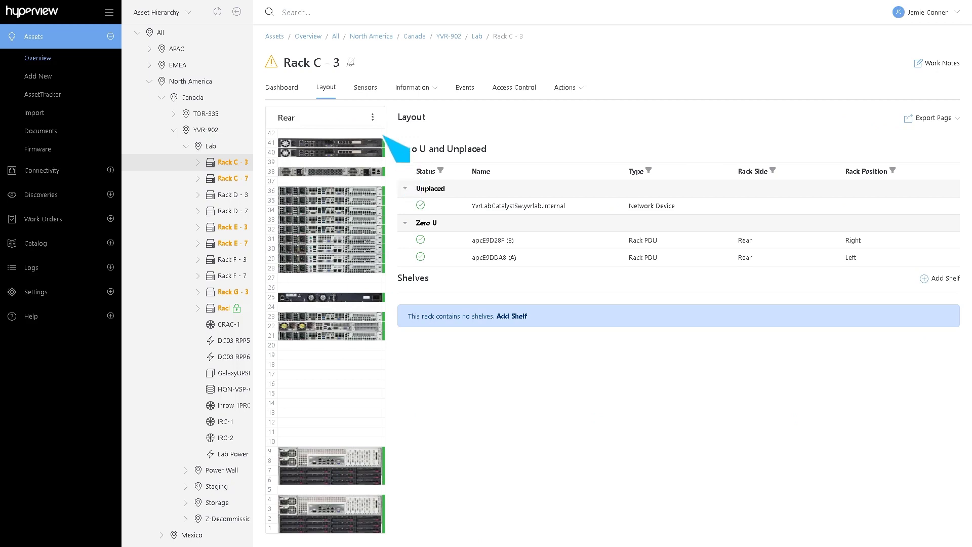
pyautogui.click(373, 118)
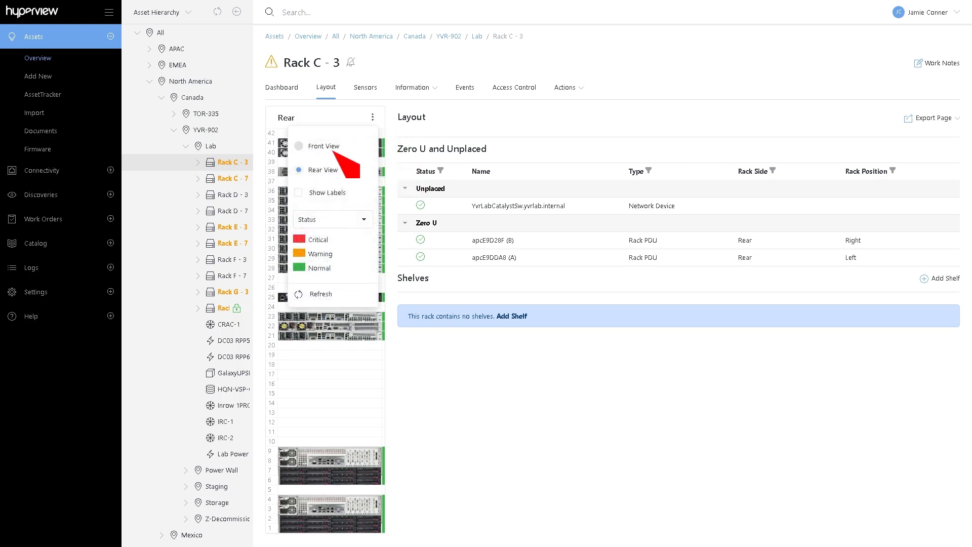
pyautogui.click(324, 146)
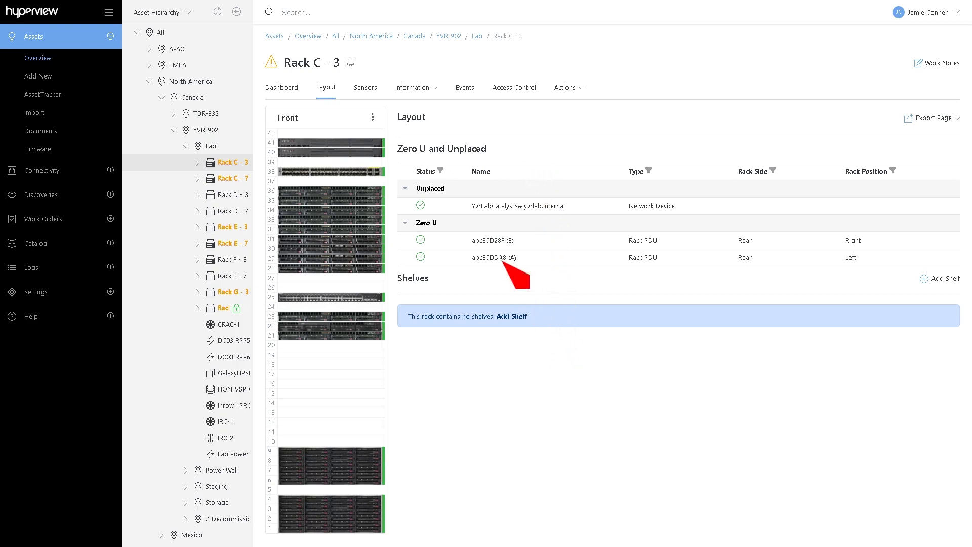
pyautogui.doubleClick(490, 258)
# - Open the apcE9DDA8 (A) PDU, view its Properties page, then go to its Sensors page
pyautogui.click(490, 257)
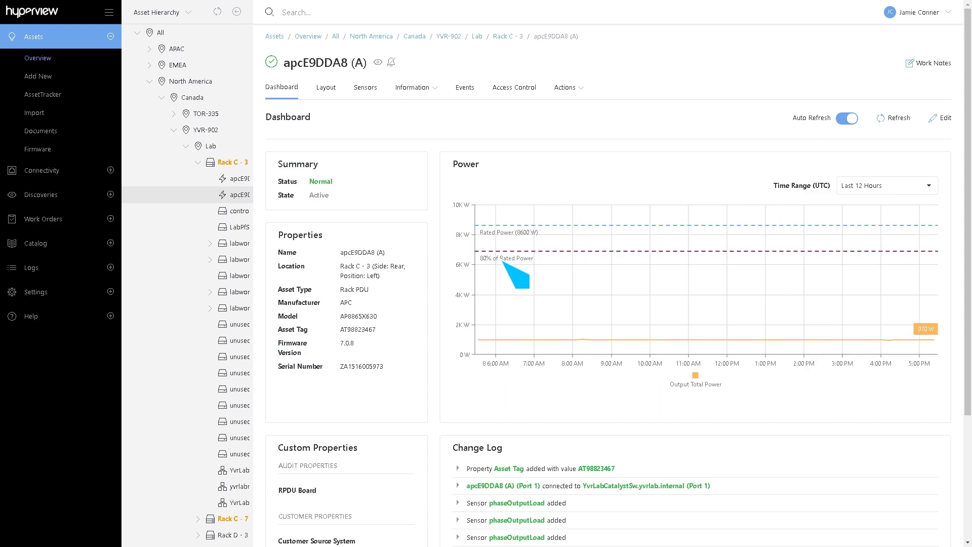
pyautogui.click(416, 87)
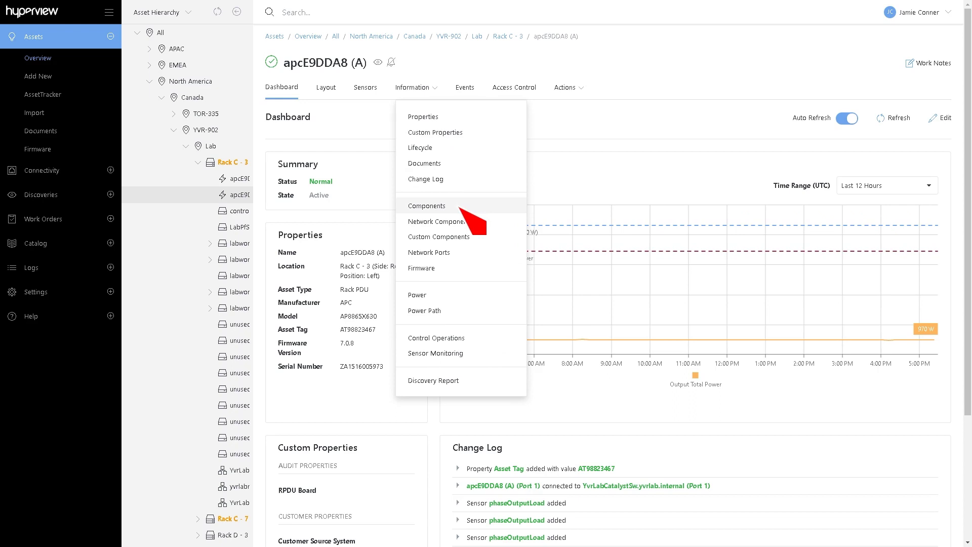
pyautogui.click(456, 117)
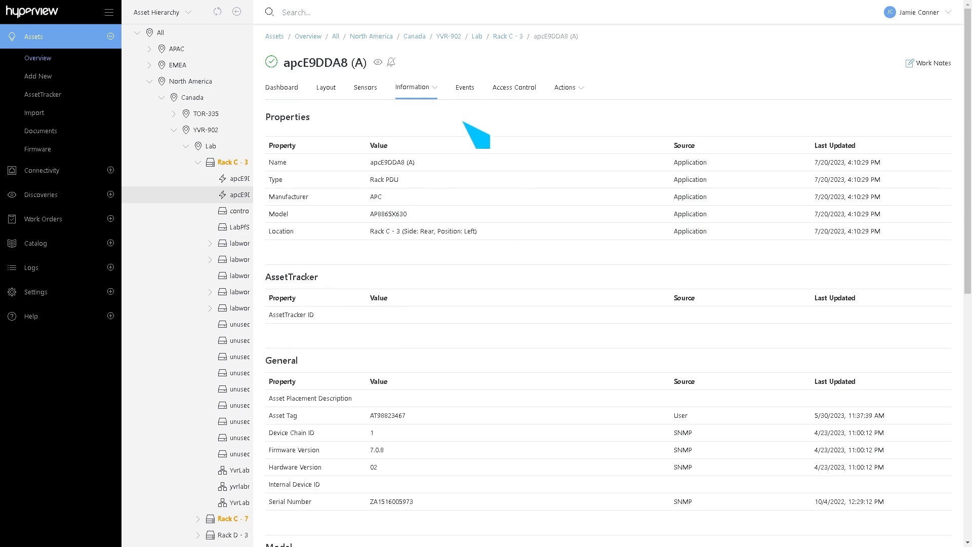
pyautogui.moveTo(968, 107); pyautogui.dragTo(969, 175)
pyautogui.moveTo(968, 335)
pyautogui.mouseDown()
pyautogui.moveTo(968, 395)
pyautogui.moveTo(968, 46)
pyautogui.mouseUp()
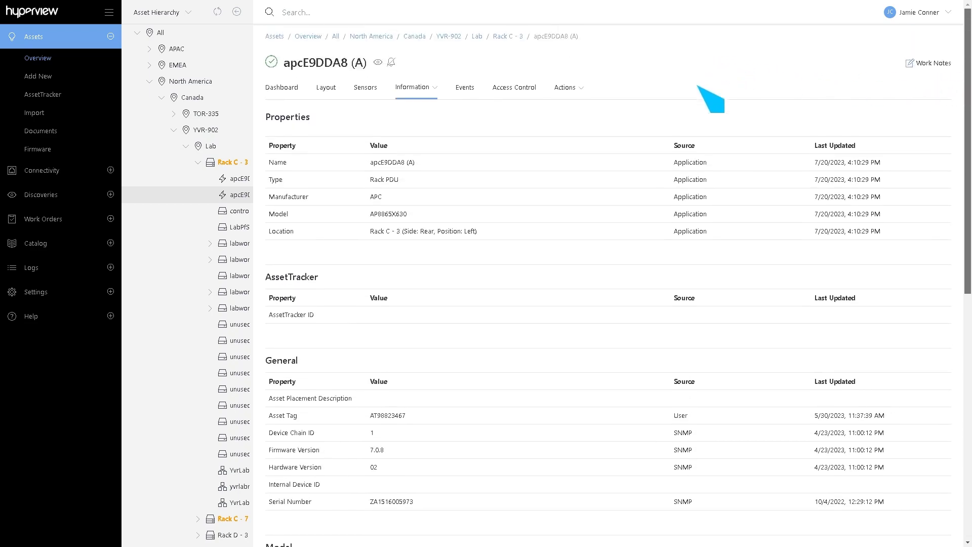
pyautogui.moveTo(463, 175)
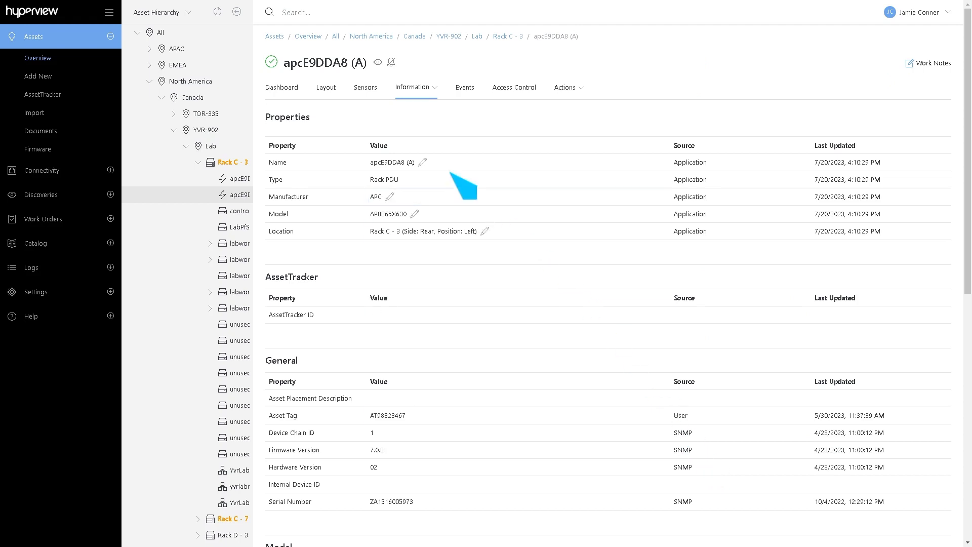
pyautogui.click(365, 87)
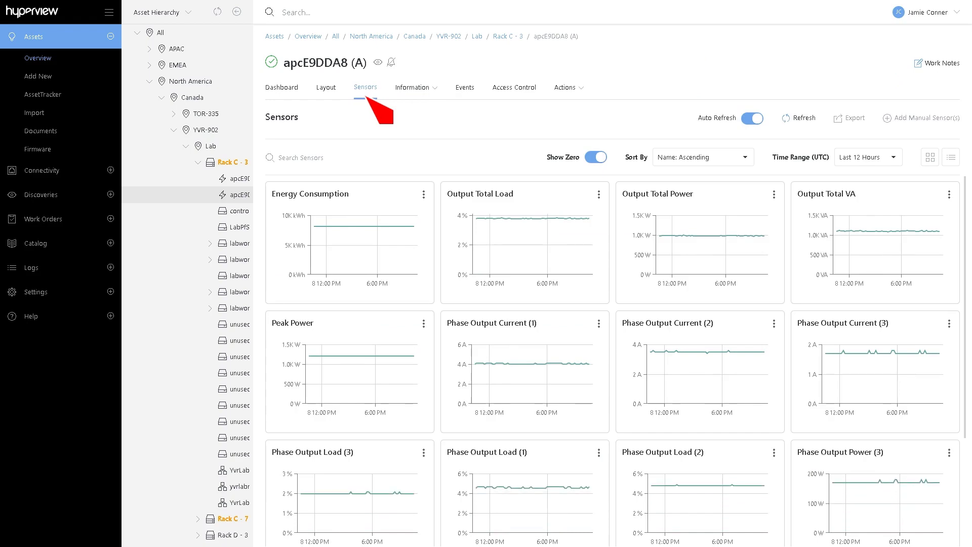
# - Show the PDU's sensors as a list table, then open the labworker10 server's dashboard
pyautogui.click(953, 157)
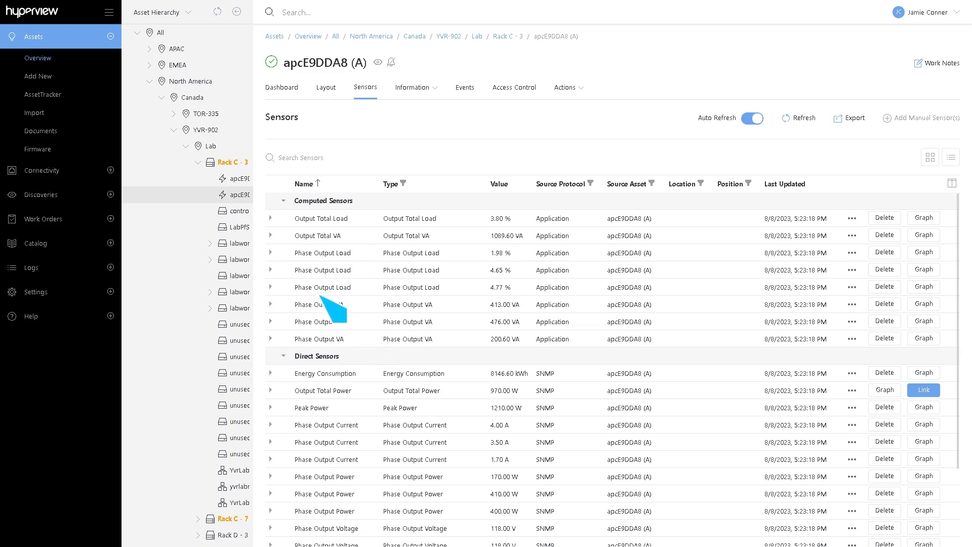
pyautogui.click(237, 244)
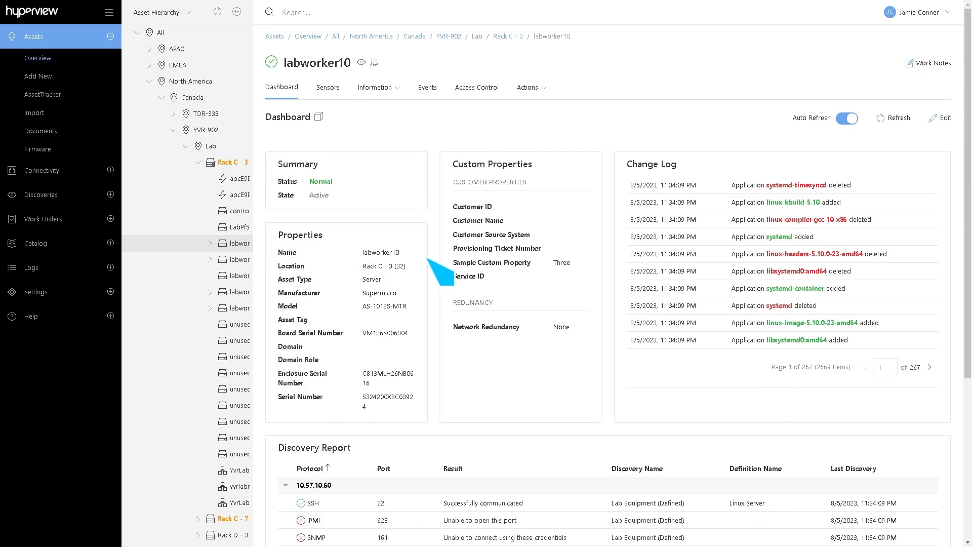
# - View labworker10's hardware Components, then open the YvrLabCatalystSw.yvrlab.internal switch
pyautogui.click(378, 87)
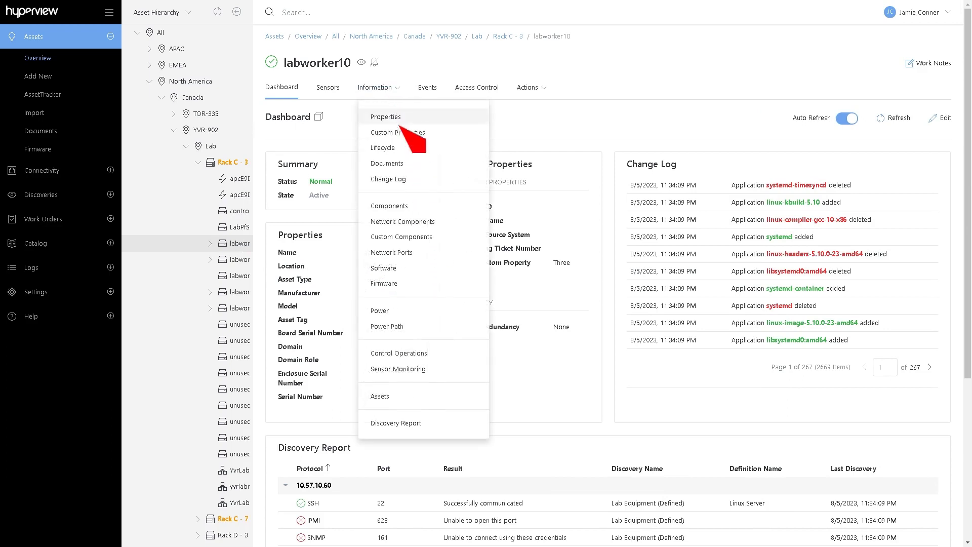
pyautogui.click(416, 211)
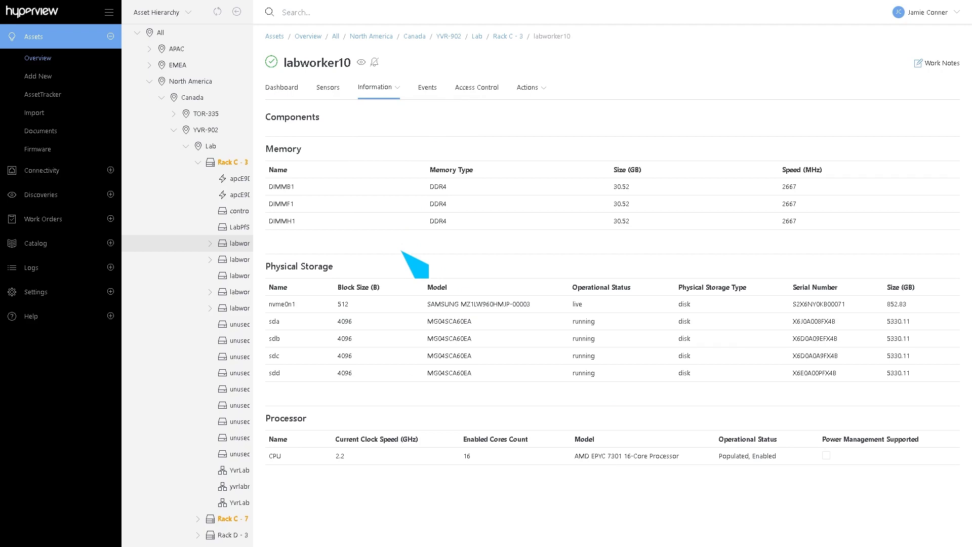
pyautogui.click(239, 471)
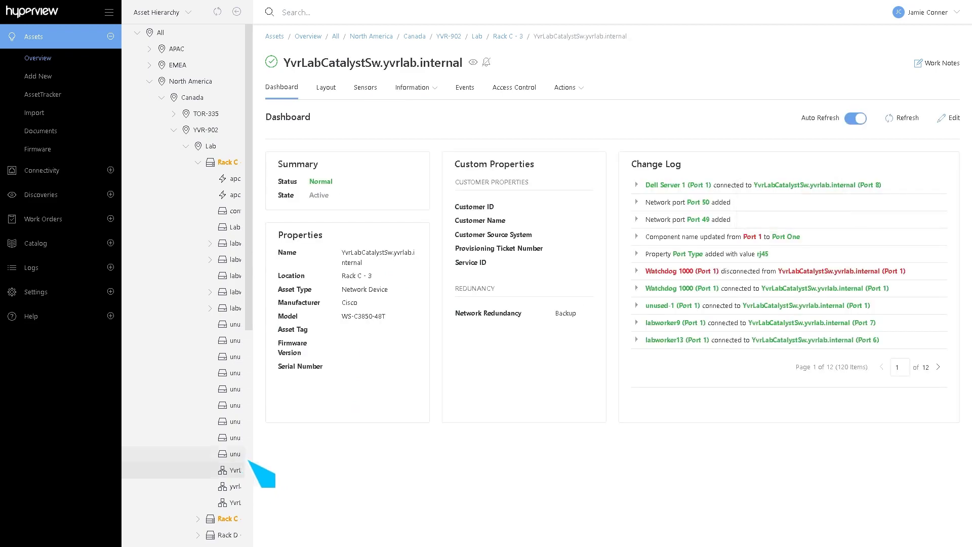
# - View the switch's Network Components, then start adding a new asset
pyautogui.click(412, 87)
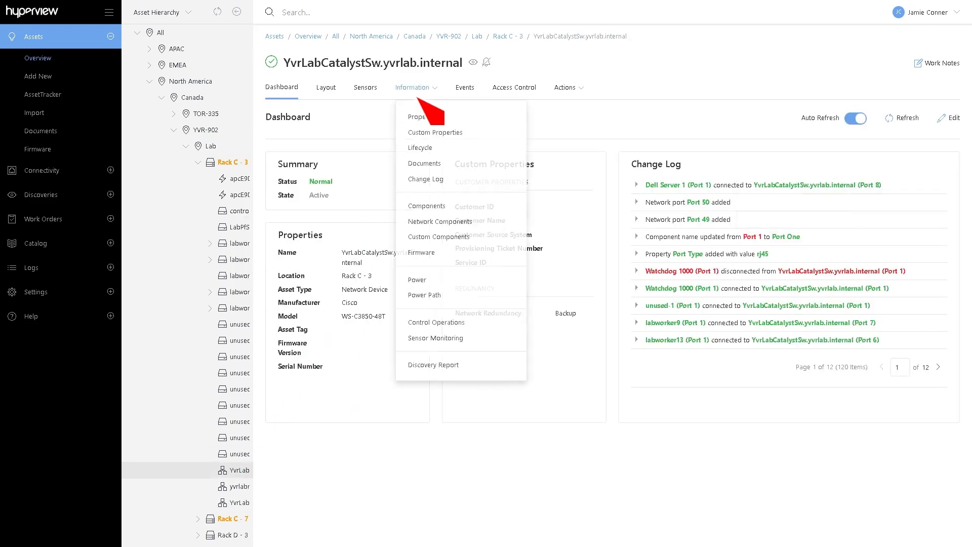
pyautogui.click(441, 220)
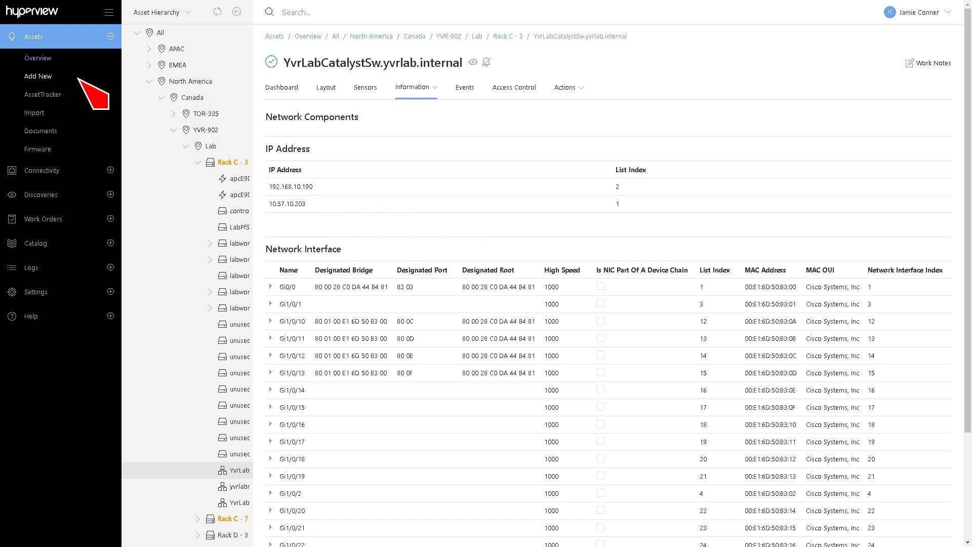
pyautogui.click(38, 76)
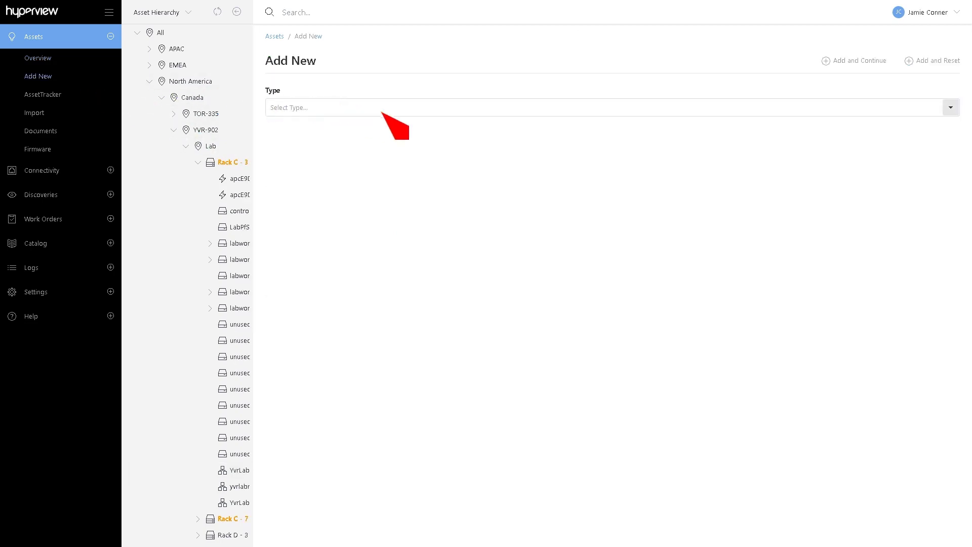
# - Set the new asset to Environmental, APC, NetBotz Rack Monitor 250, then go to the Import page
pyautogui.click(410, 108)
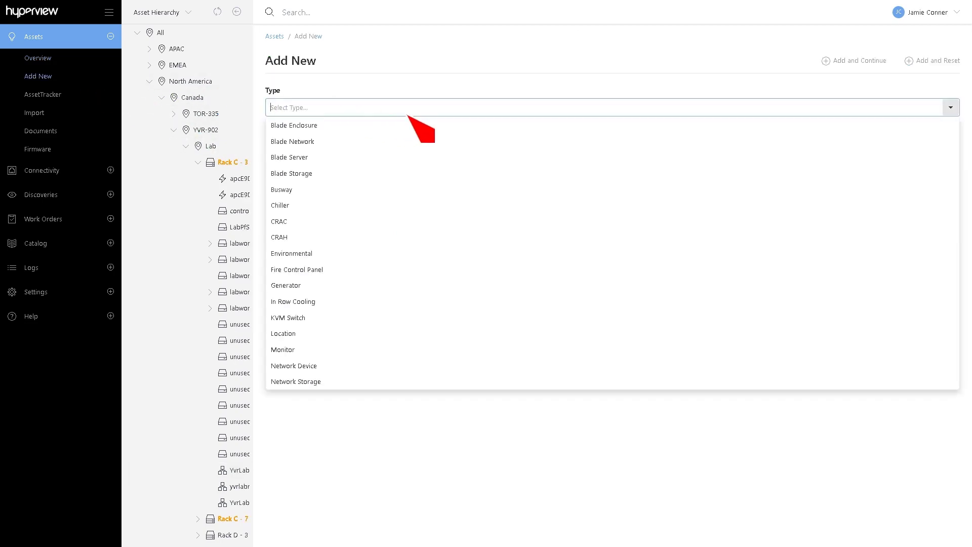
pyautogui.click(383, 255)
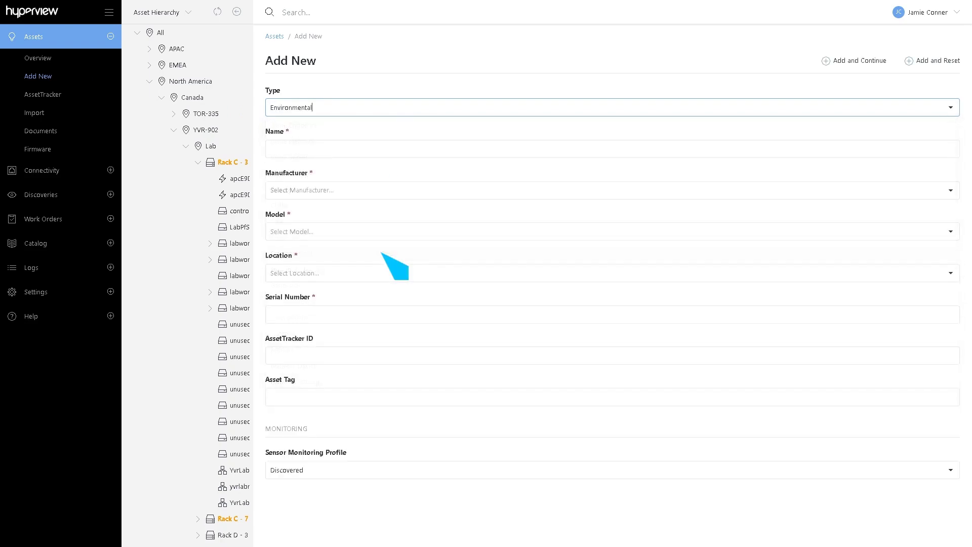
pyautogui.click(378, 191)
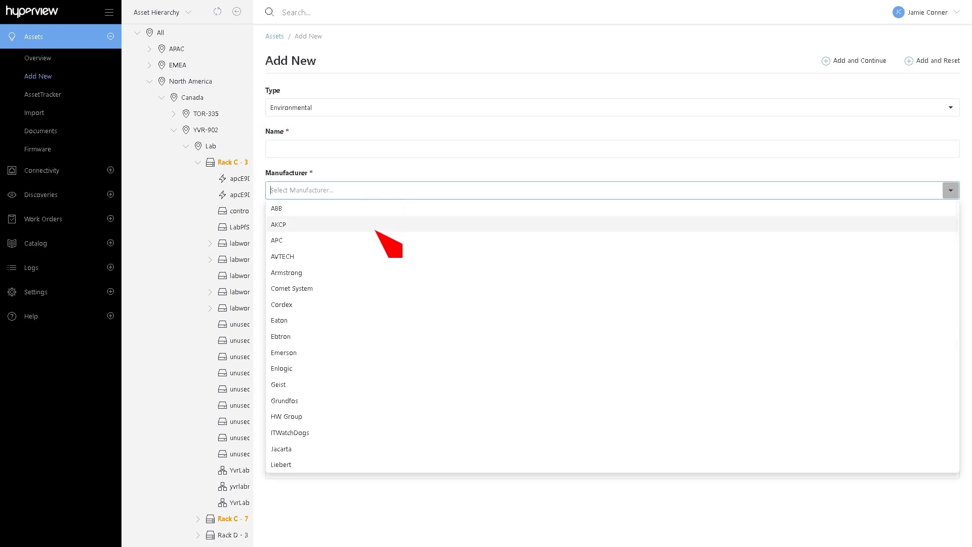
pyautogui.click(375, 241)
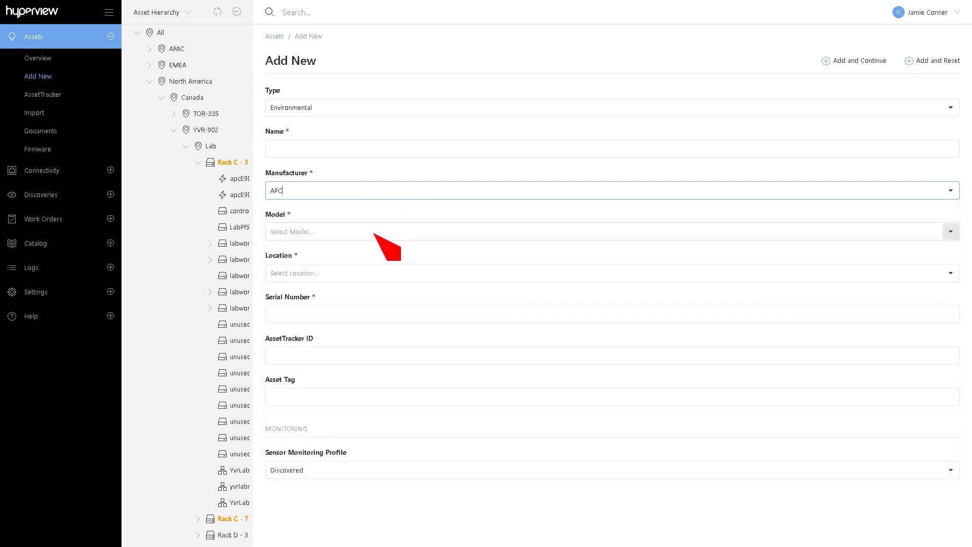
pyautogui.click(376, 232)
pyautogui.click(376, 313)
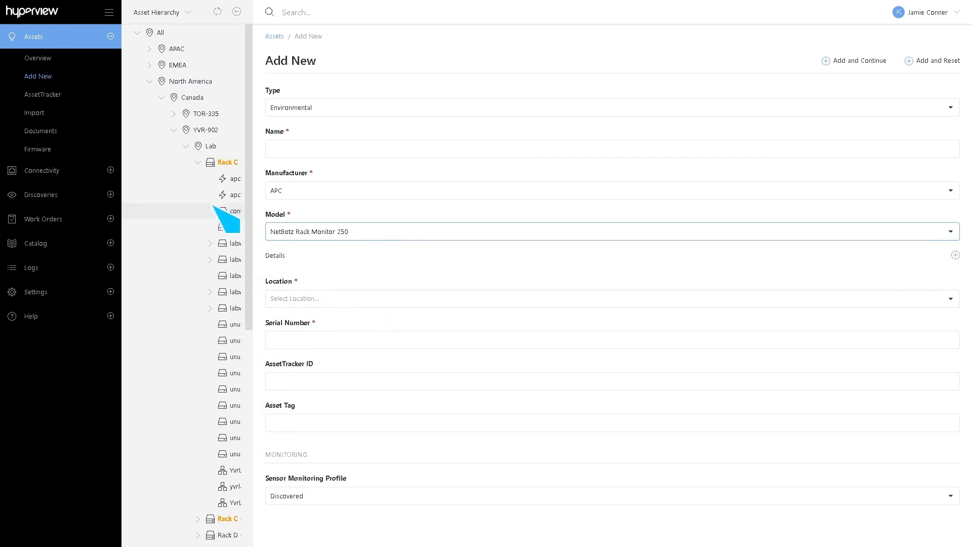
pyautogui.click(35, 112)
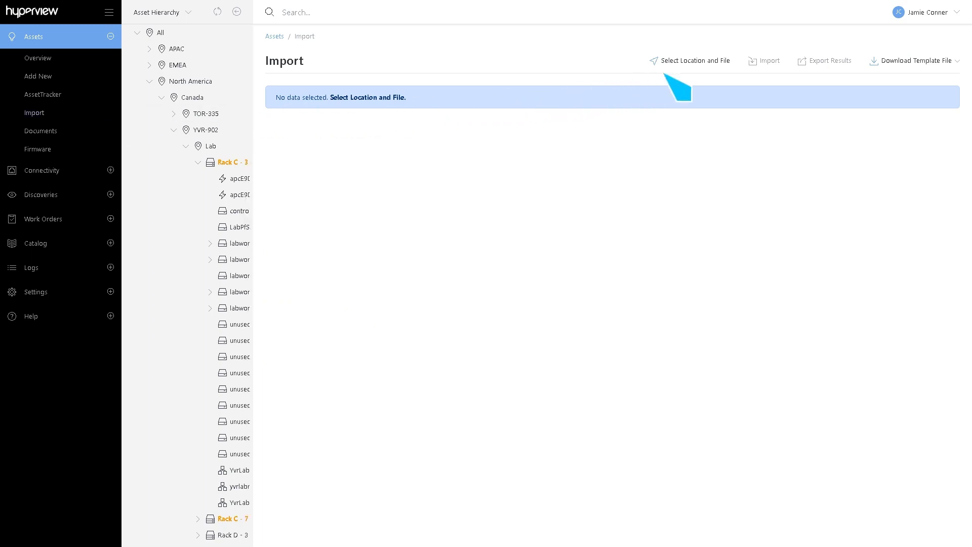
# - Review the downloadable import templates, then expand the Discoveries section of the sidebar
pyautogui.click(948, 63)
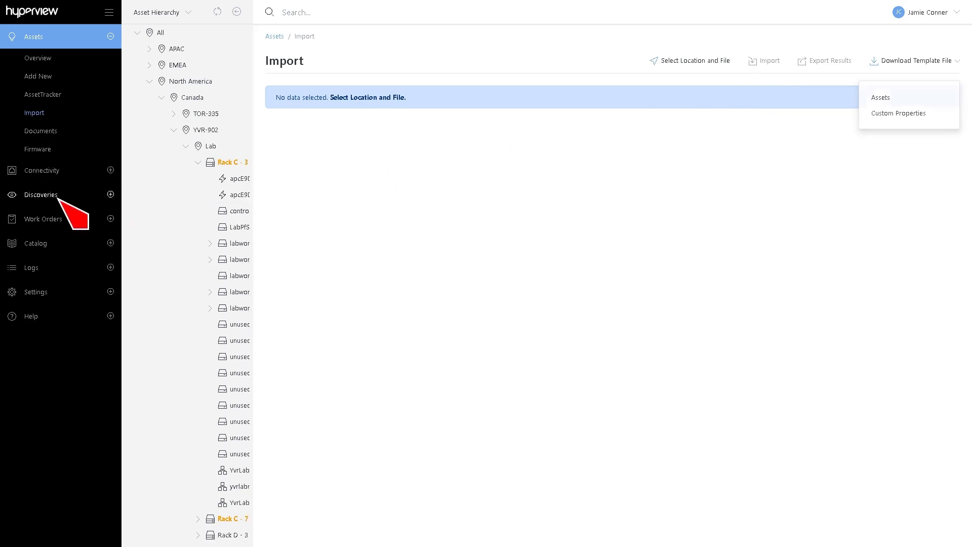
pyautogui.click(40, 194)
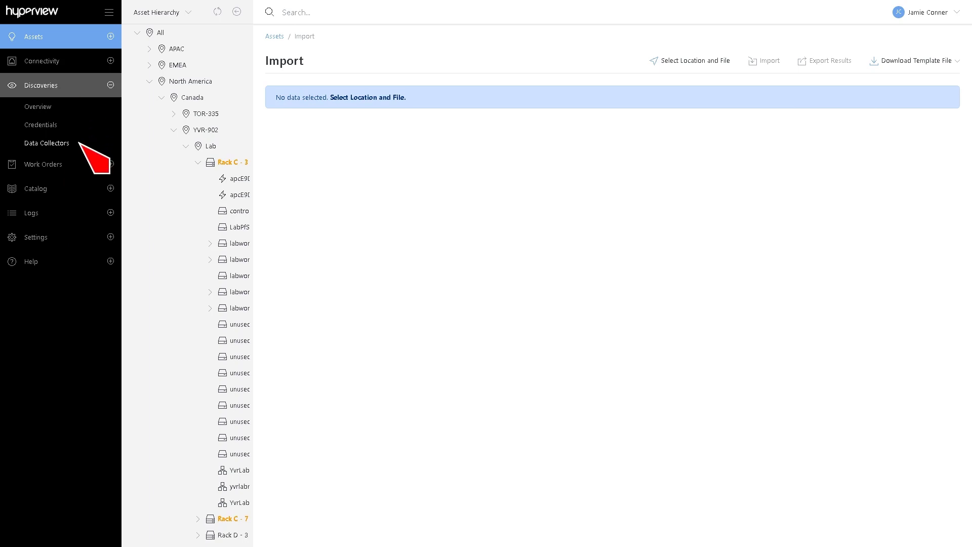
# - List the data collectors (demoldc), preview the Linux collector download option, and cancel without downloading
pyautogui.click(47, 143)
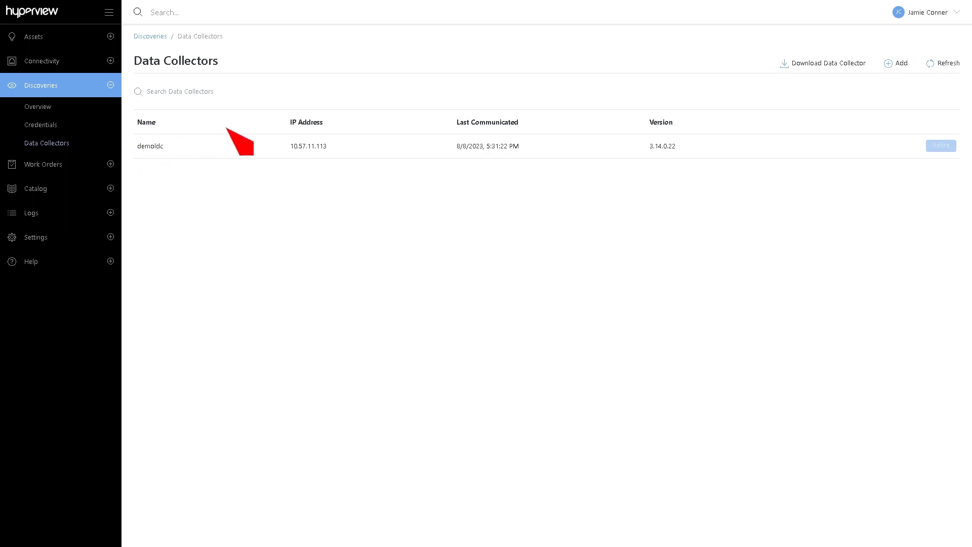
pyautogui.click(816, 64)
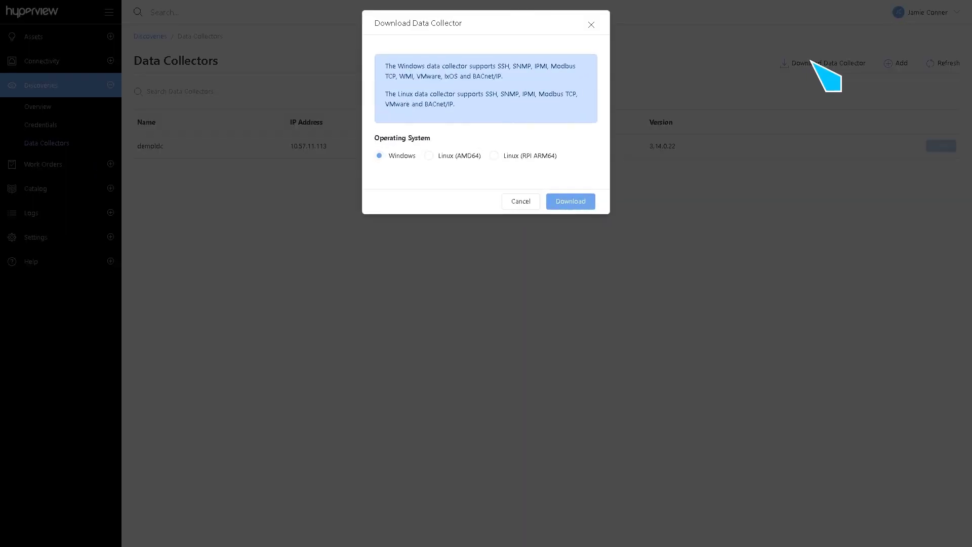
pyautogui.click(430, 155)
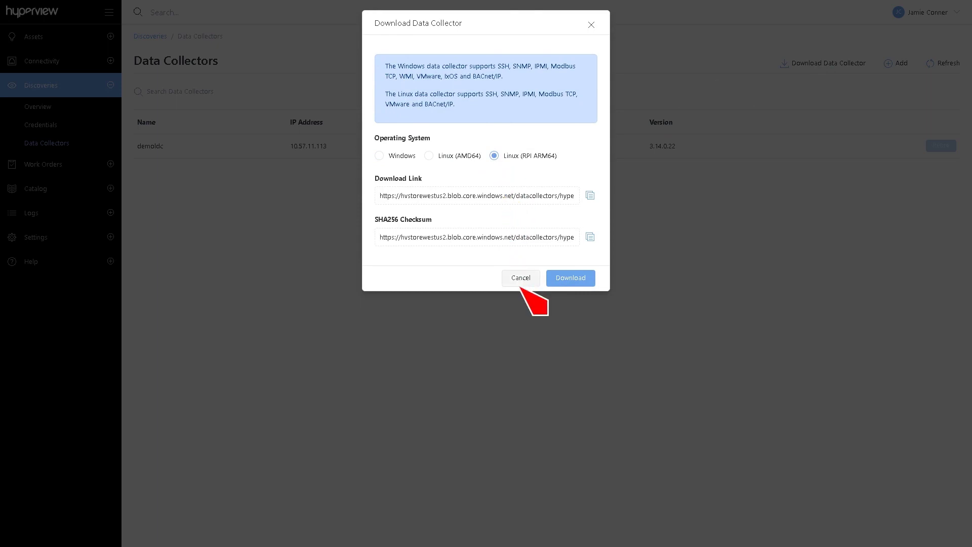
pyautogui.click(521, 278)
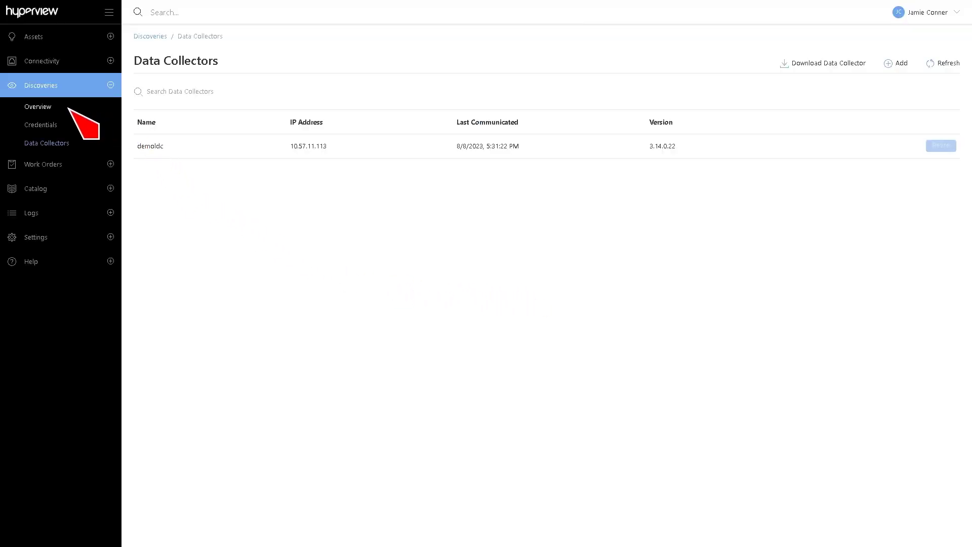
# - From the Discoveries overview, view Lab Equipment (Defined)'s included and excluded IP ranges, briefly starting and abandoning an Add
pyautogui.click(38, 106)
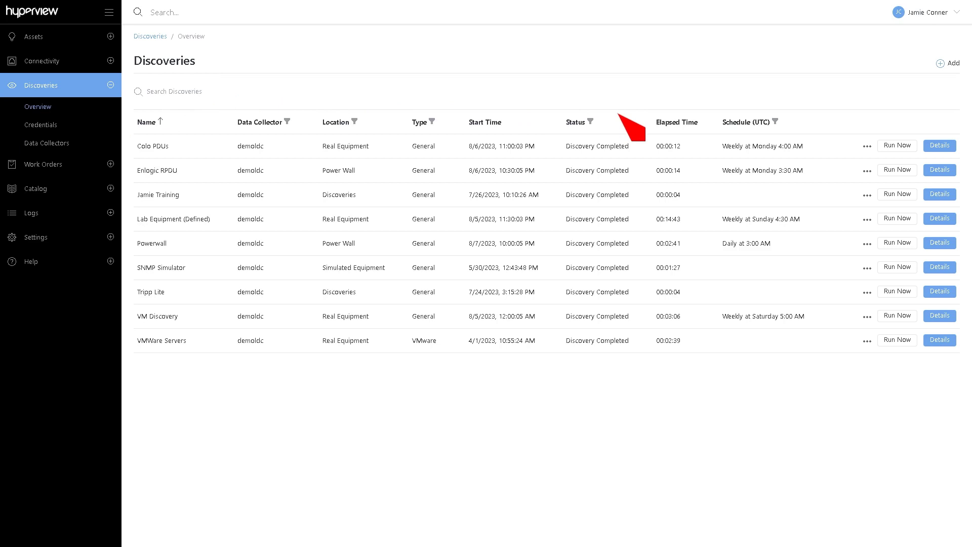
pyautogui.click(940, 218)
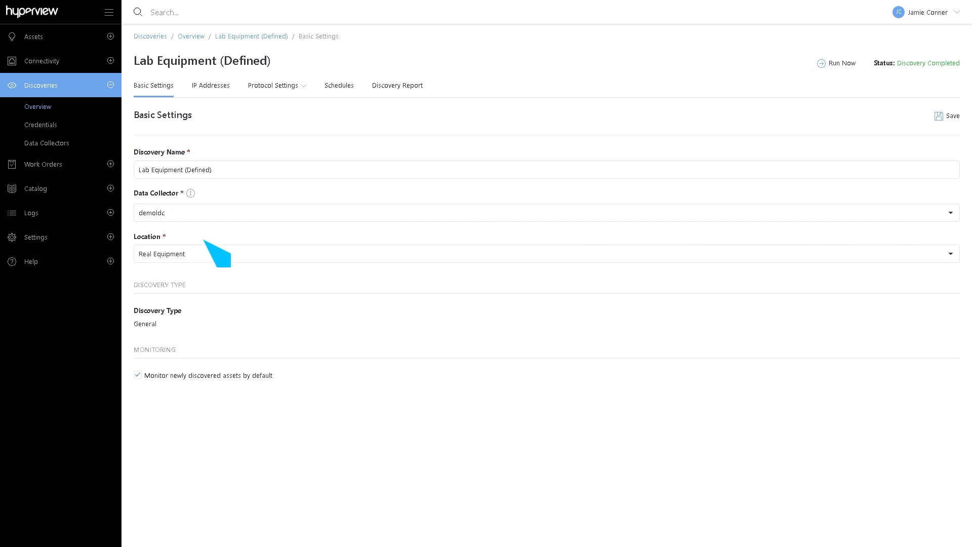
pyautogui.click(211, 85)
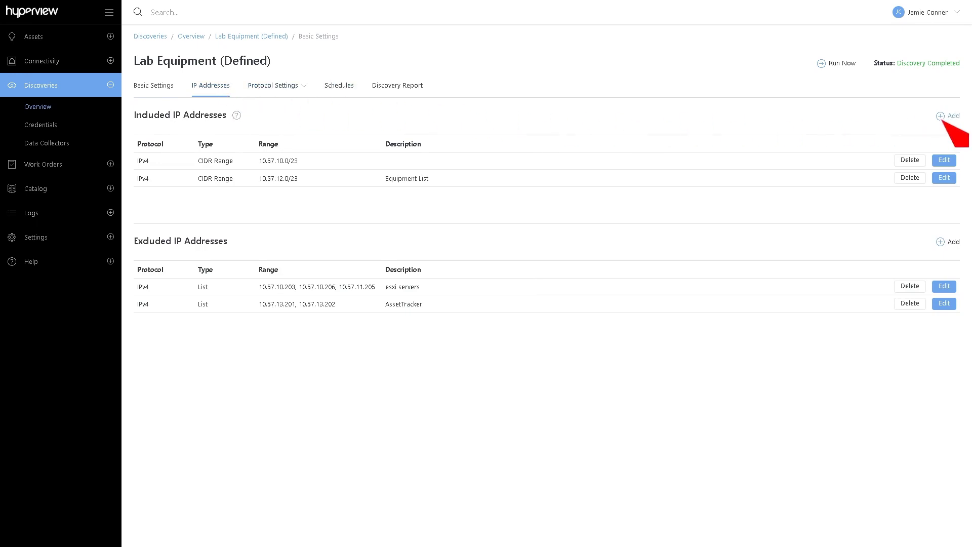
pyautogui.click(948, 115)
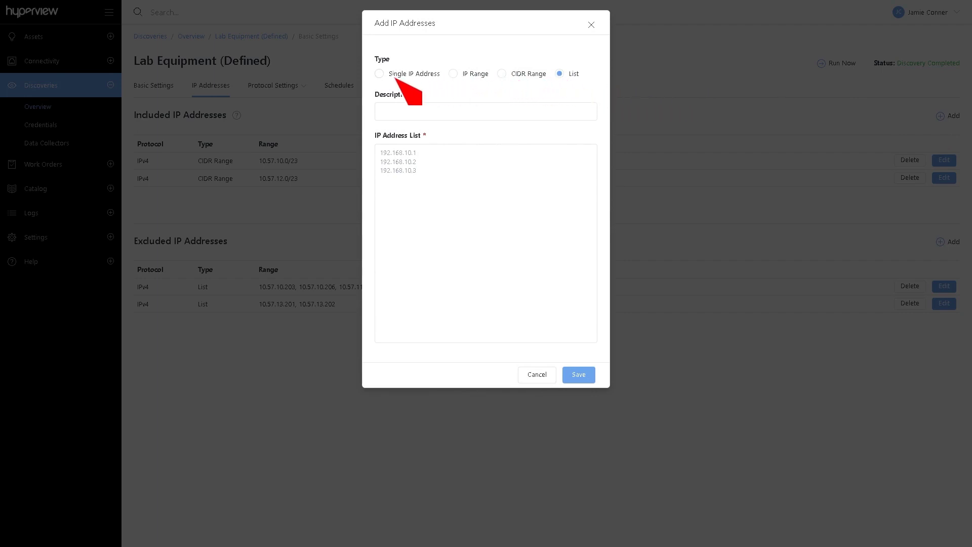
pyautogui.click(592, 24)
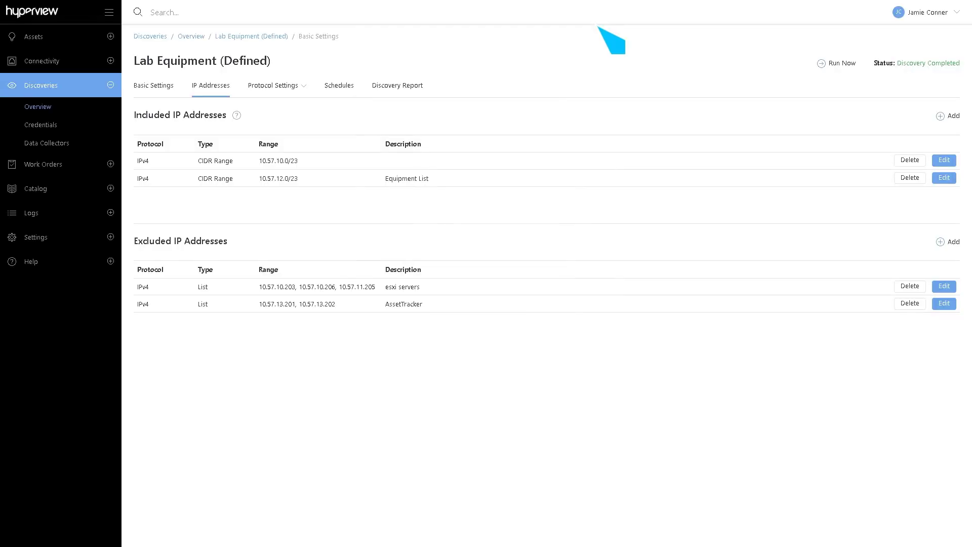
# - Review the Lab Equipment discovery's SNMP protocol settings, then its report of past completed runs
pyautogui.click(304, 85)
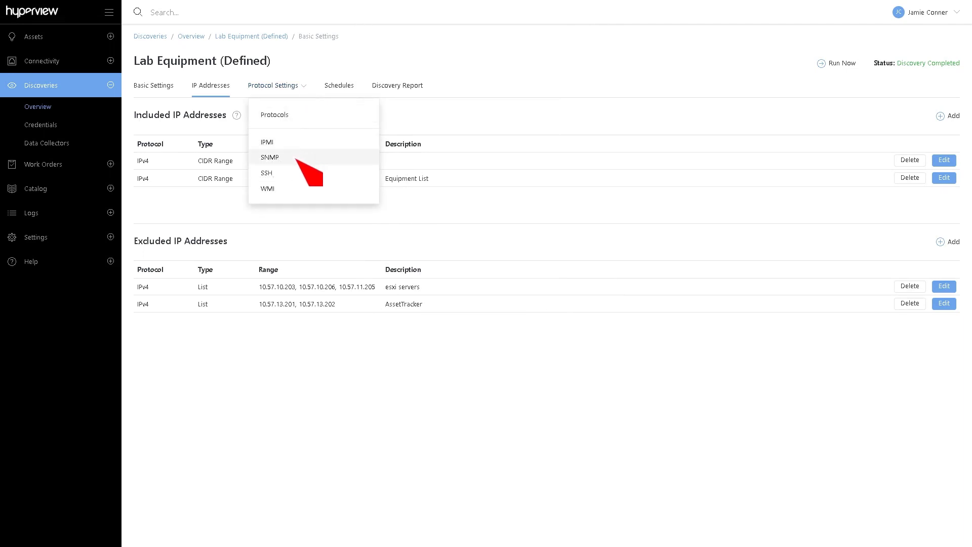
pyautogui.click(271, 157)
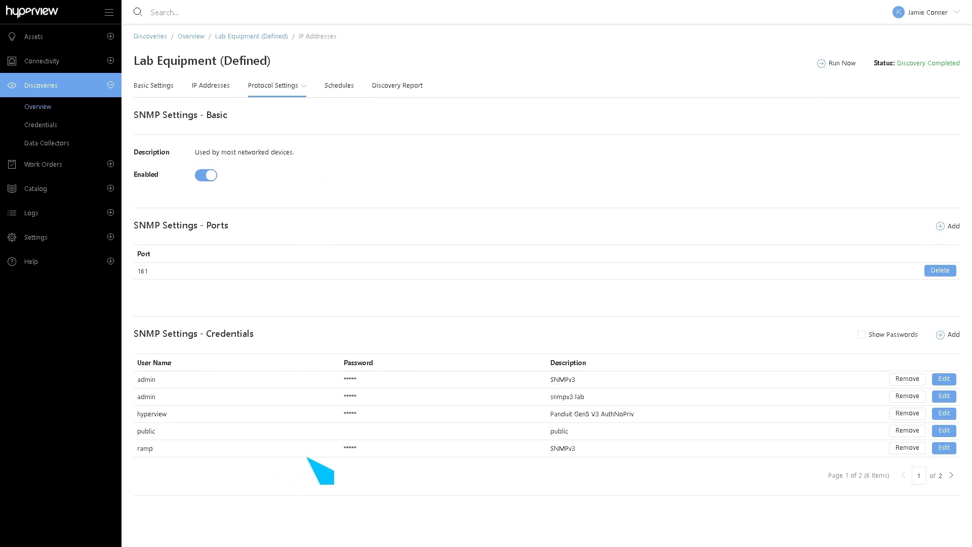
pyautogui.click(835, 63)
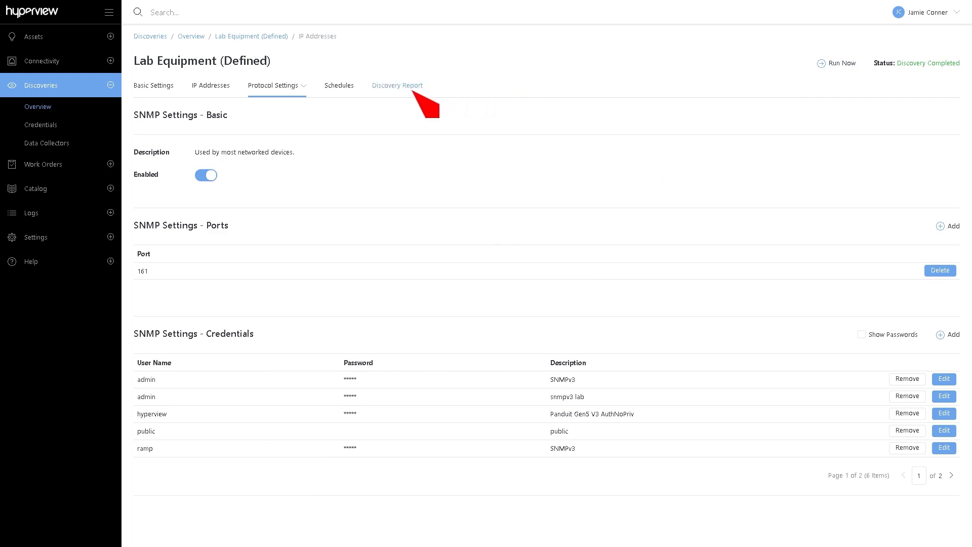
pyautogui.click(397, 85)
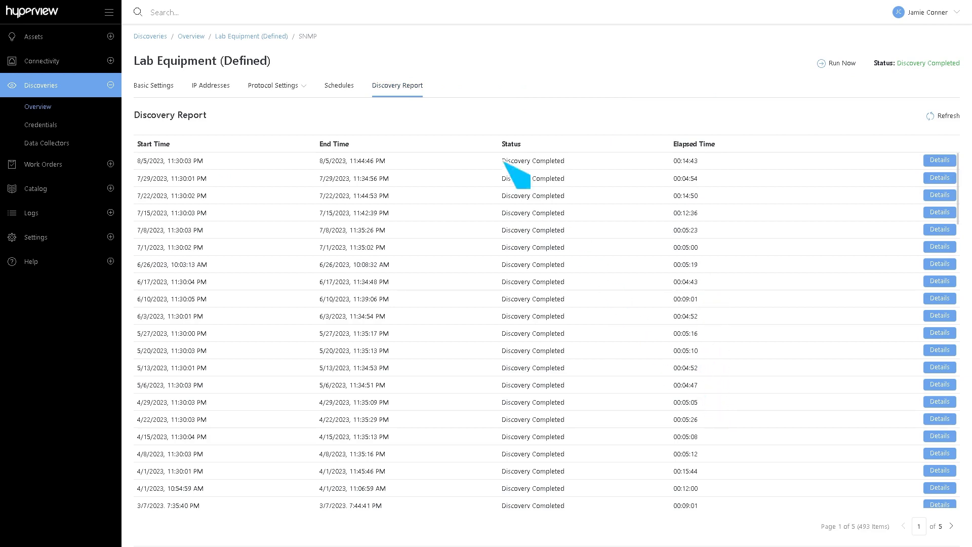
pyautogui.click(303, 12)
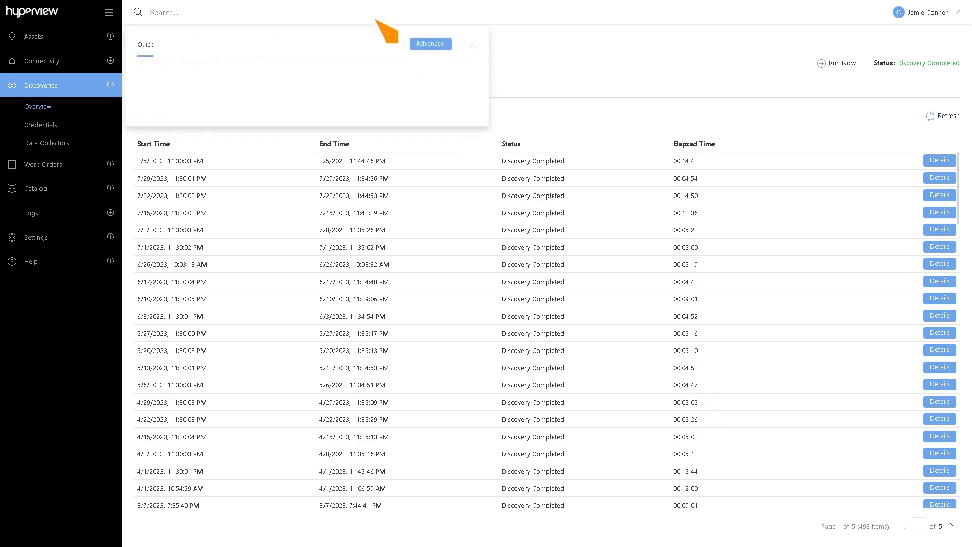
pyautogui.write('watchdog*')
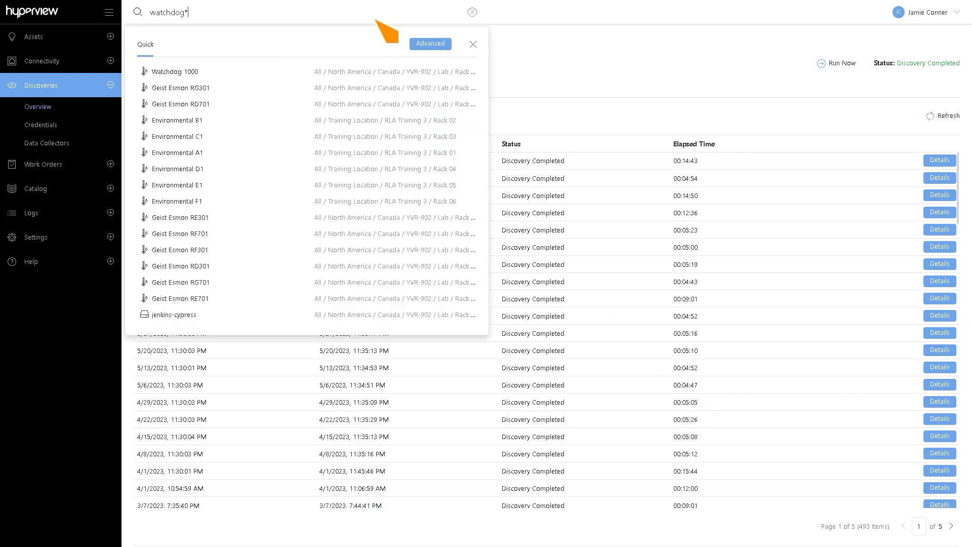
# - Locate Watchdog 1000 via quick search and show its SNMP trap and host-unreachable events, glancing at its Actions menu
pyautogui.click(220, 72)
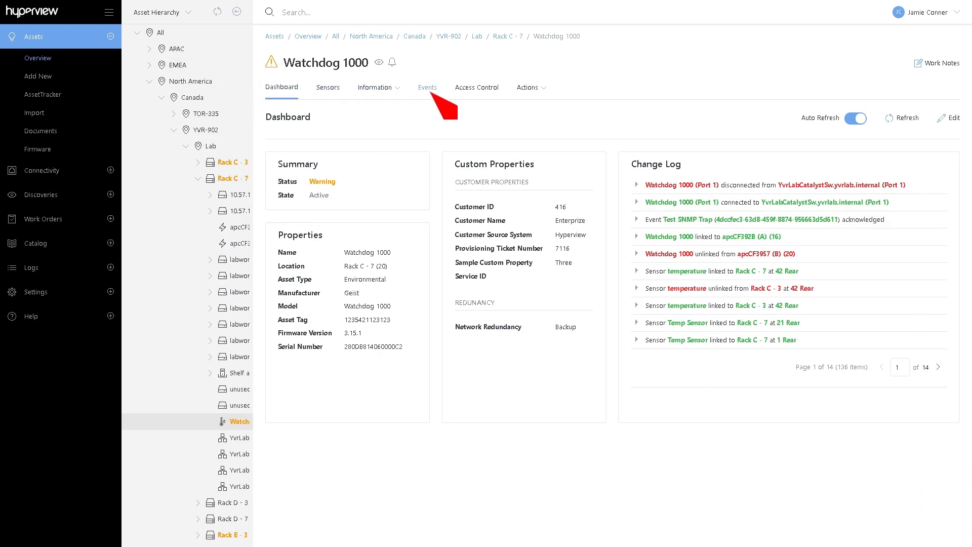
pyautogui.click(426, 87)
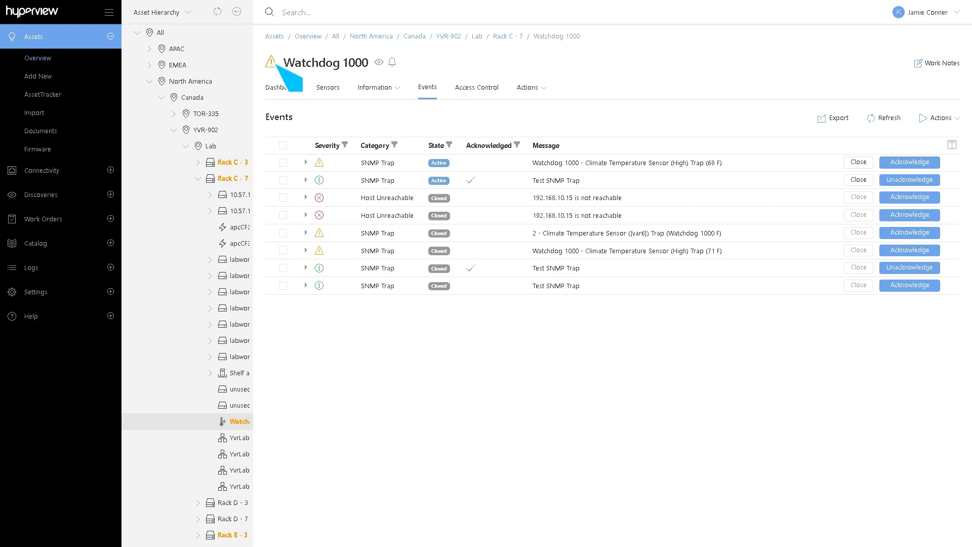
pyautogui.click(528, 87)
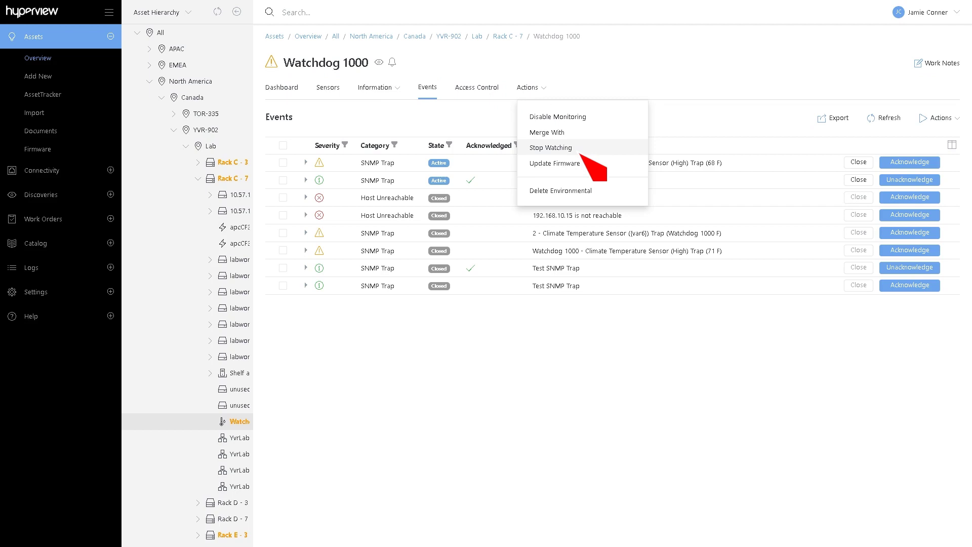
pyautogui.click(527, 88)
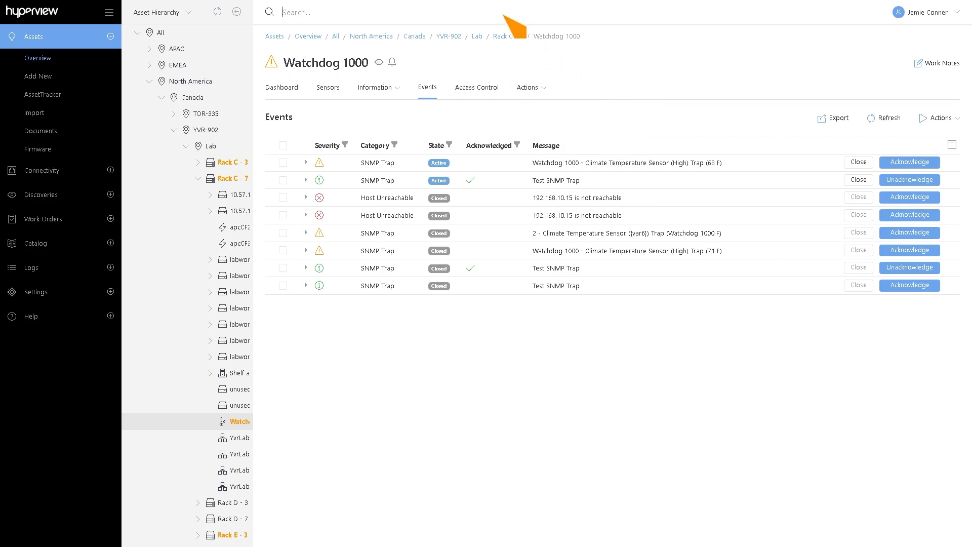
pyautogui.click(457, 12)
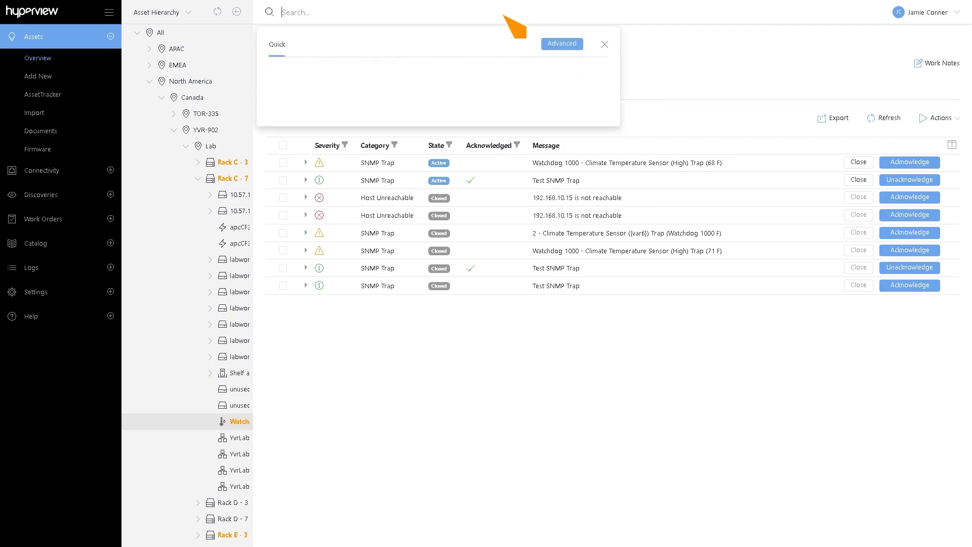
# - Filter an advanced asset search to the Rack type and start choosing result columns
pyautogui.click(562, 43)
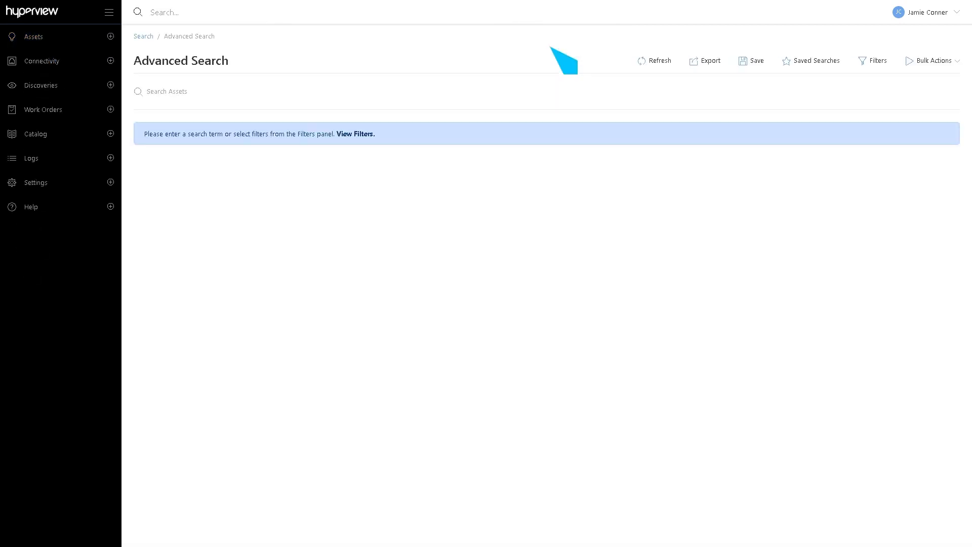
pyautogui.click(873, 61)
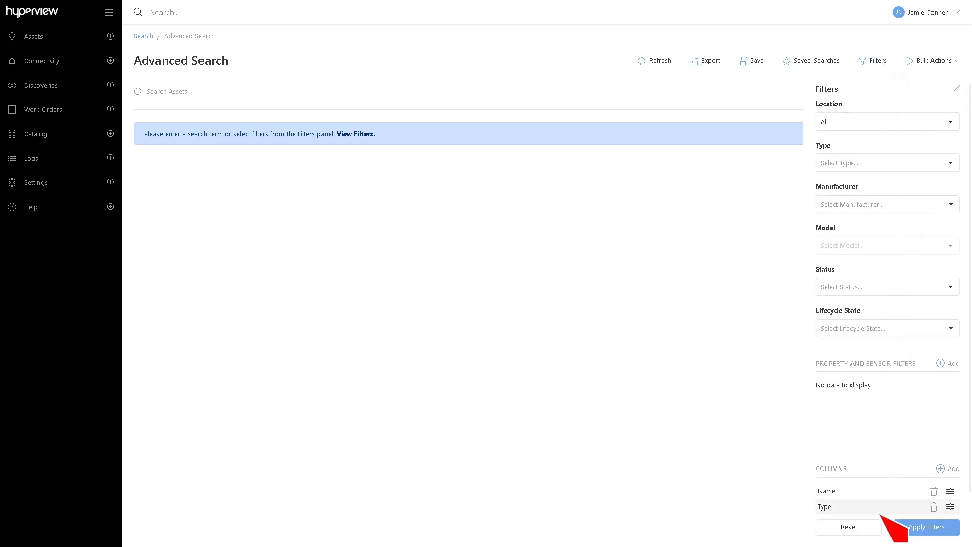
pyautogui.click(885, 163)
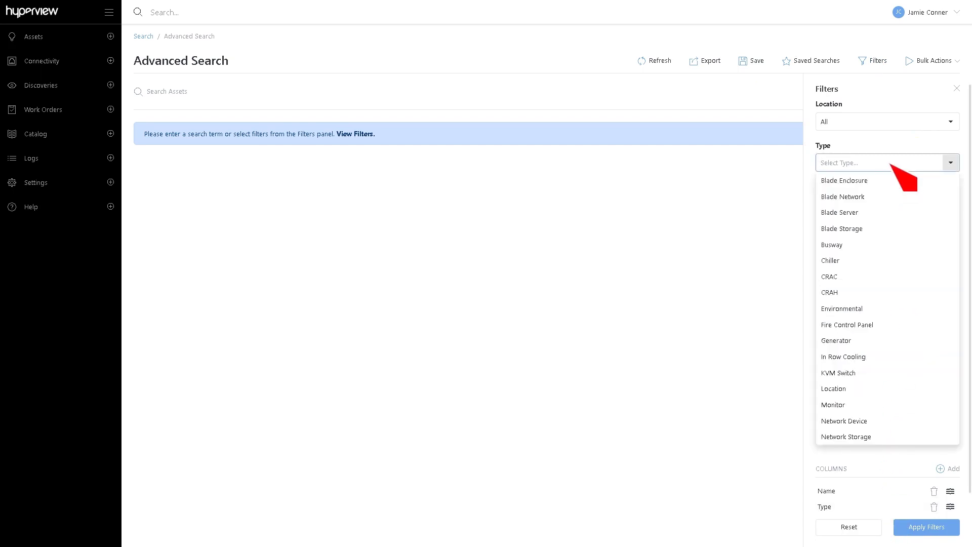
pyautogui.scroll(-3, 882, 259)
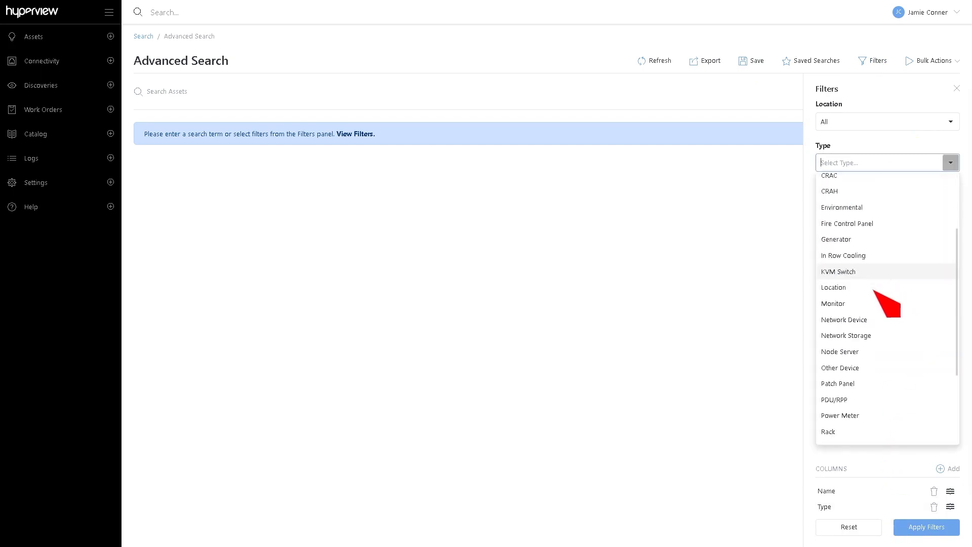
pyautogui.click(871, 433)
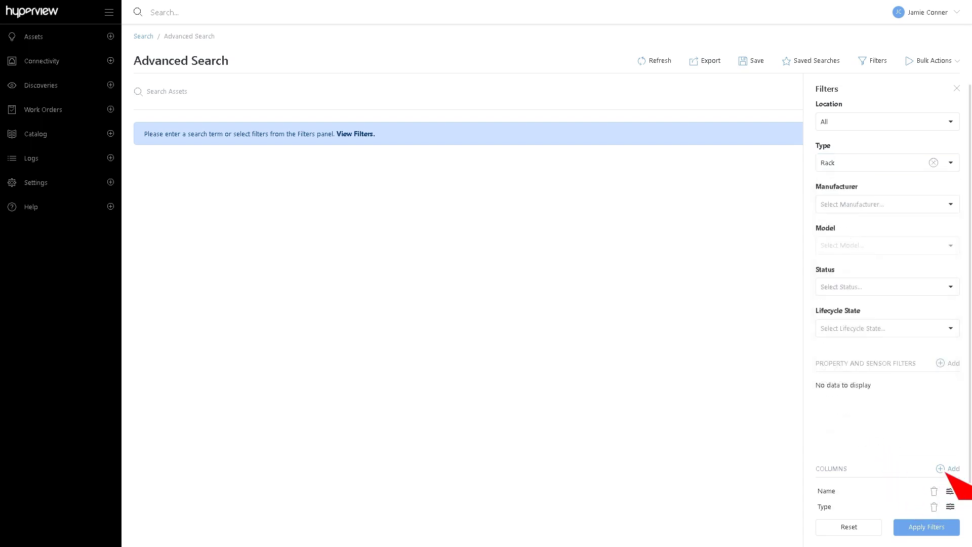
pyautogui.click(945, 468)
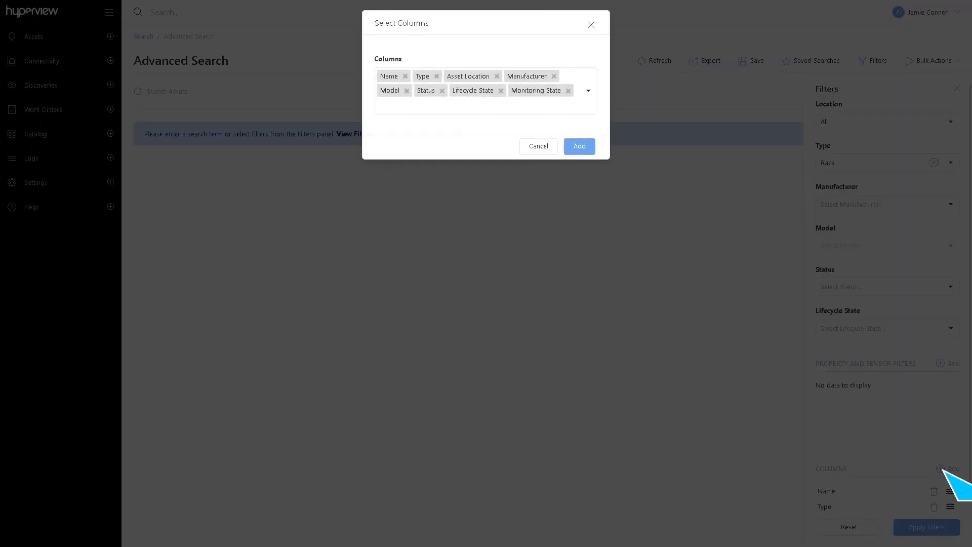
# - Replace Lifecycle and Monitoring State columns with Largest Contiguous Rack Space, Rack Space Efficiency, Total Power and Utilization
pyautogui.click(569, 91)
pyautogui.click(501, 91)
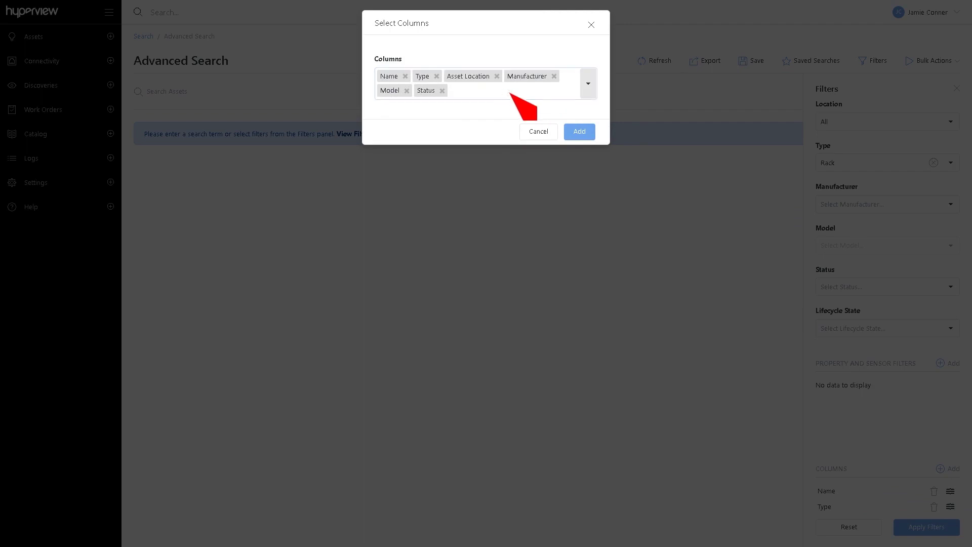
pyautogui.click(588, 82)
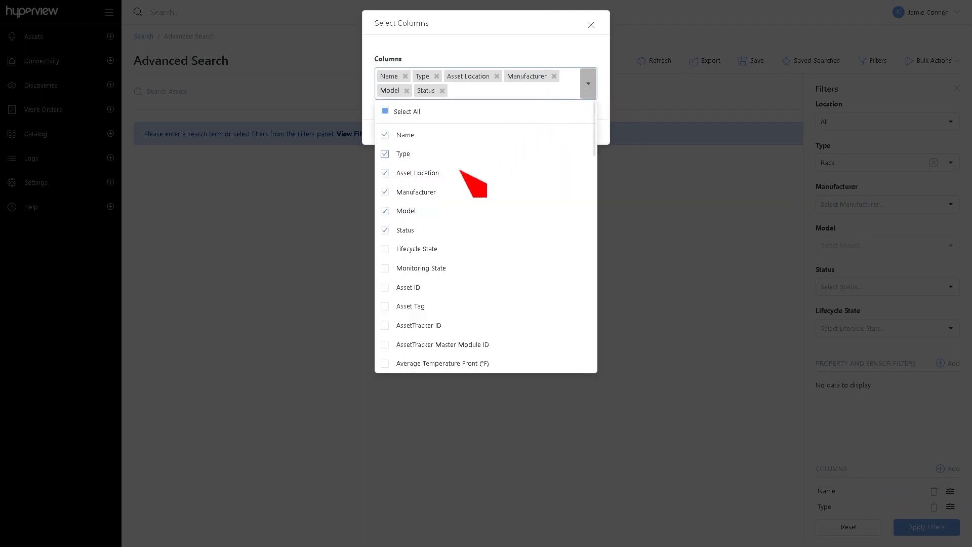
pyautogui.scroll(-2, 429, 269)
pyautogui.scroll(-2, 429, 269)
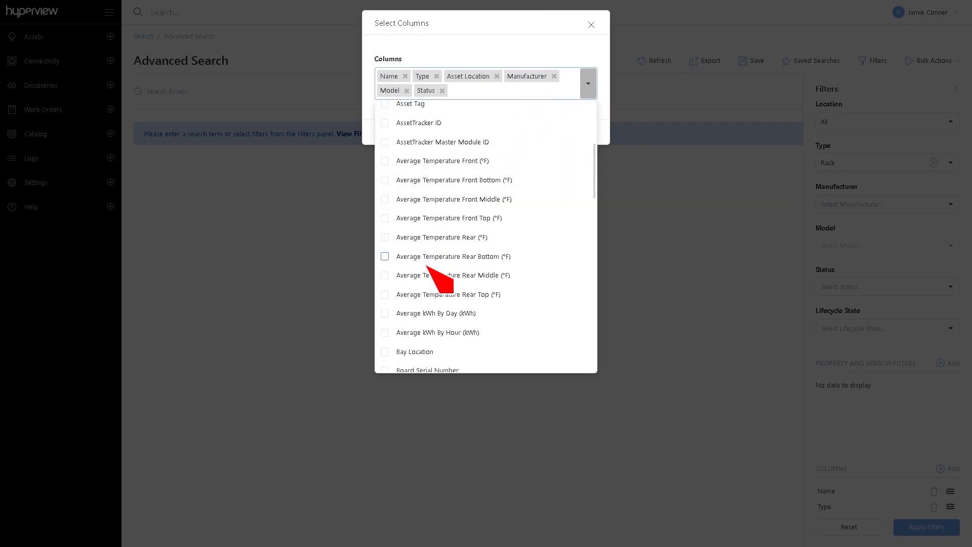
pyautogui.scroll(-2, 429, 270)
pyautogui.scroll(-2, 430, 270)
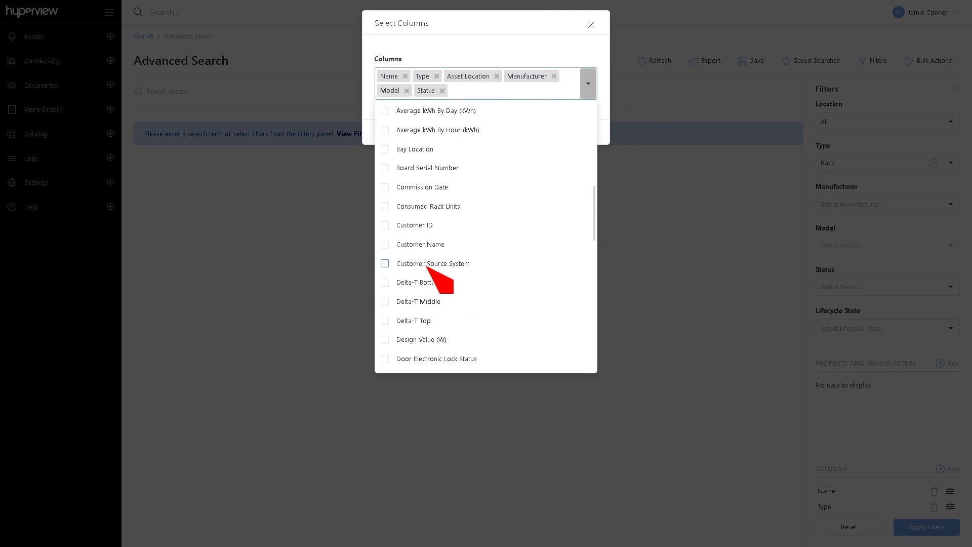
pyautogui.scroll(-2, 429, 270)
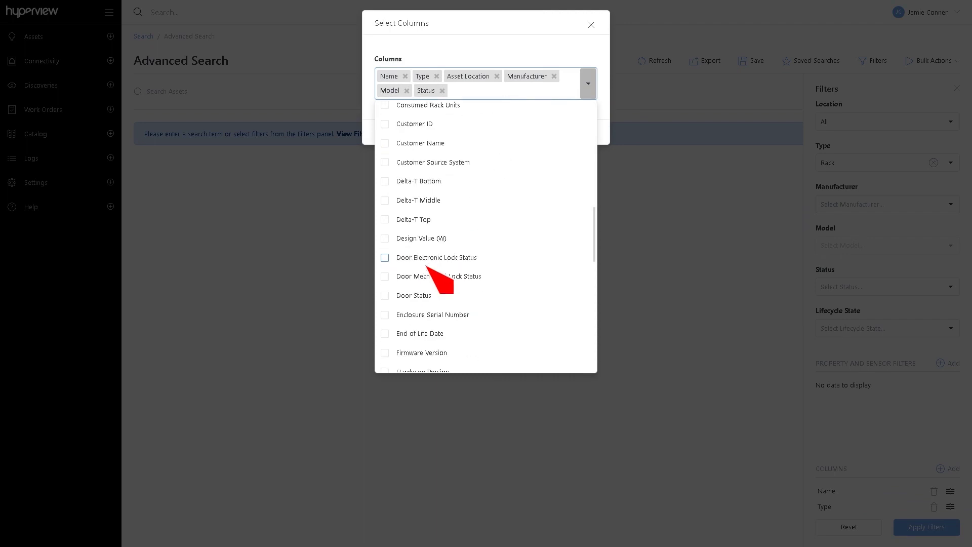
pyautogui.scroll(-2, 429, 269)
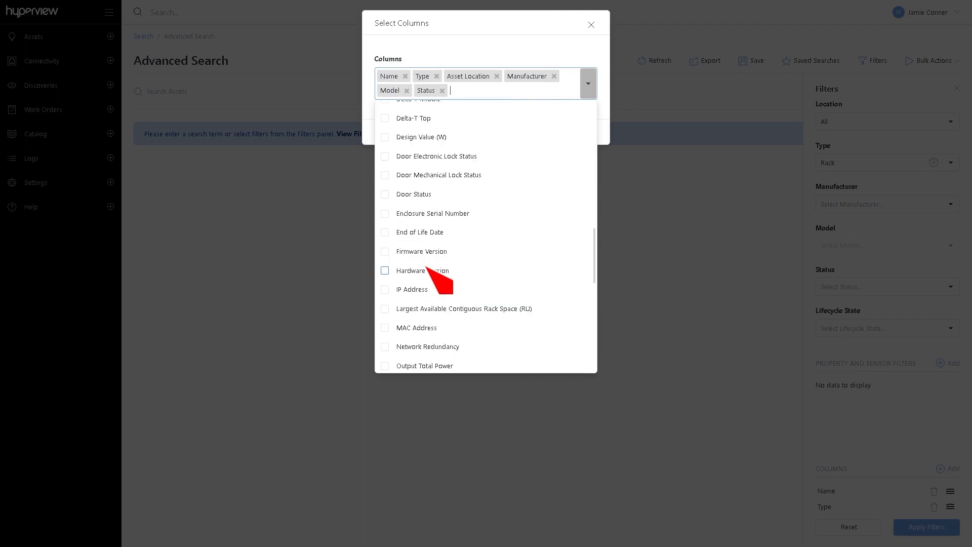
pyautogui.click(429, 307)
pyautogui.scroll(-2, 429, 308)
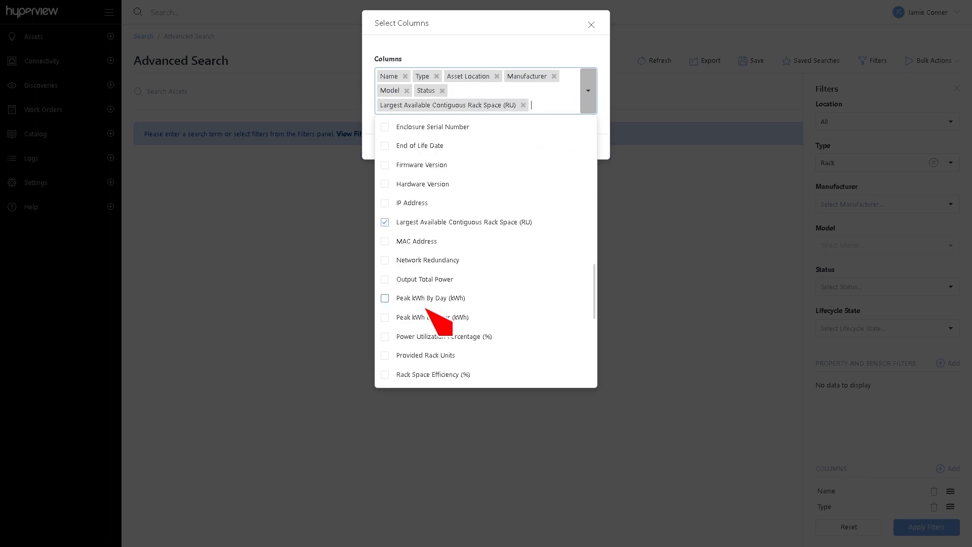
pyautogui.scroll(-2, 429, 307)
pyautogui.click(430, 273)
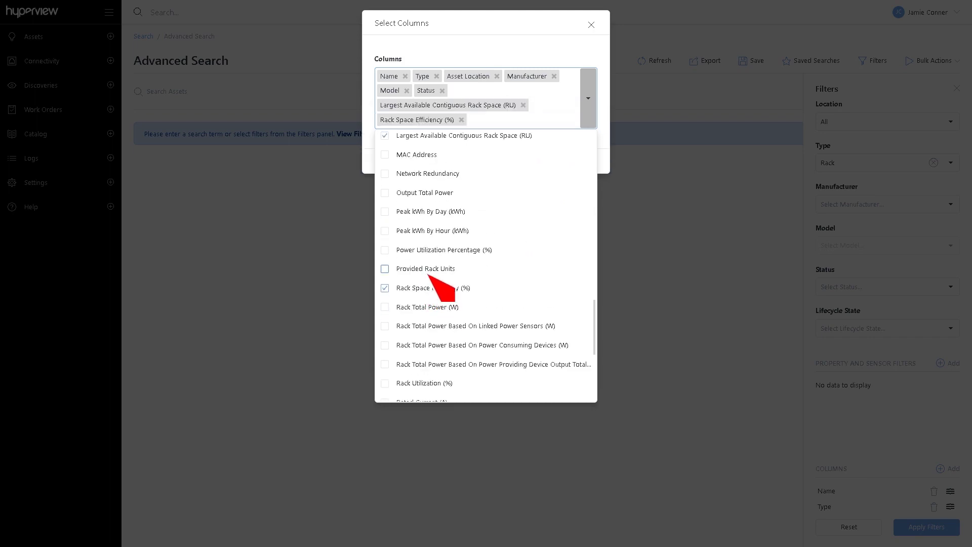
pyautogui.click(437, 307)
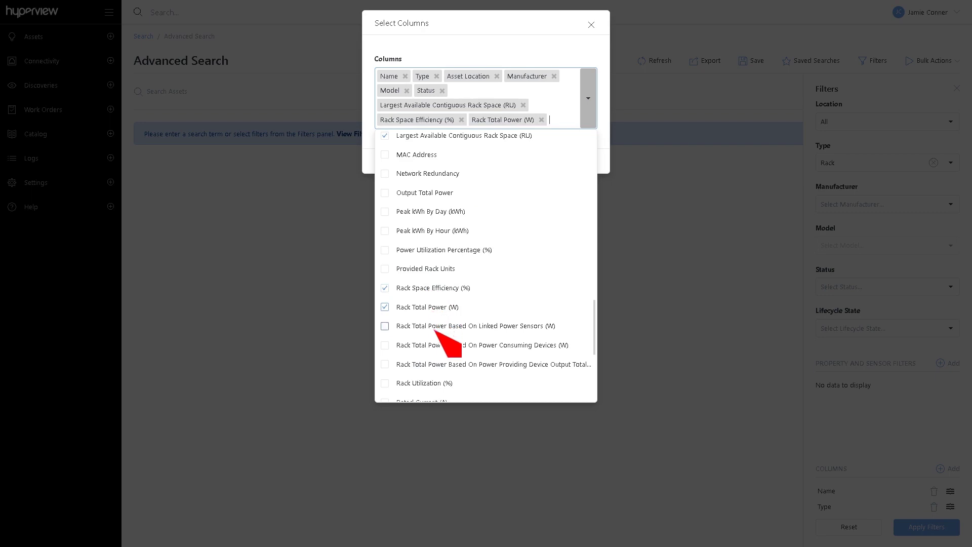
pyautogui.click(445, 383)
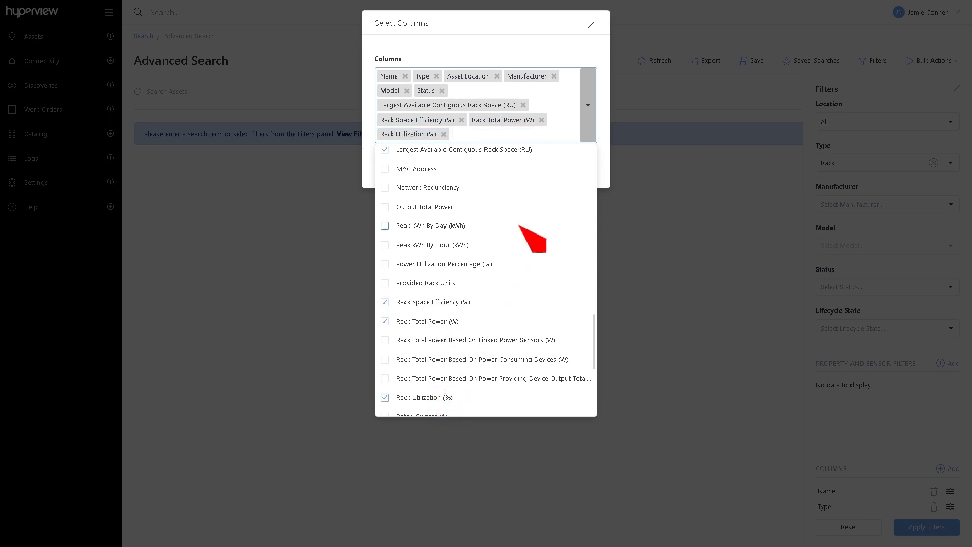
pyautogui.click(598, 126)
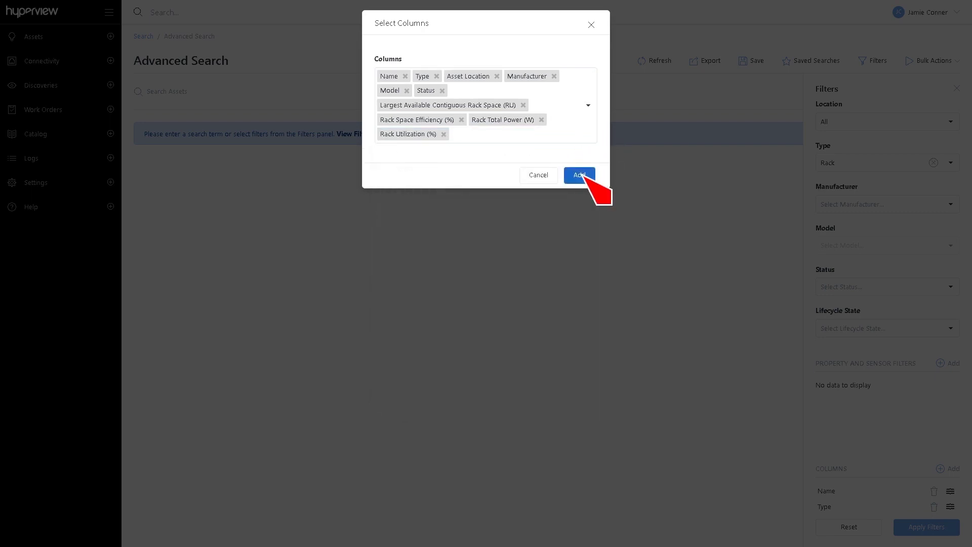
pyautogui.click(580, 175)
# - Run the rack search with these columns, then reveal the help and API documentation links
pyautogui.click(926, 527)
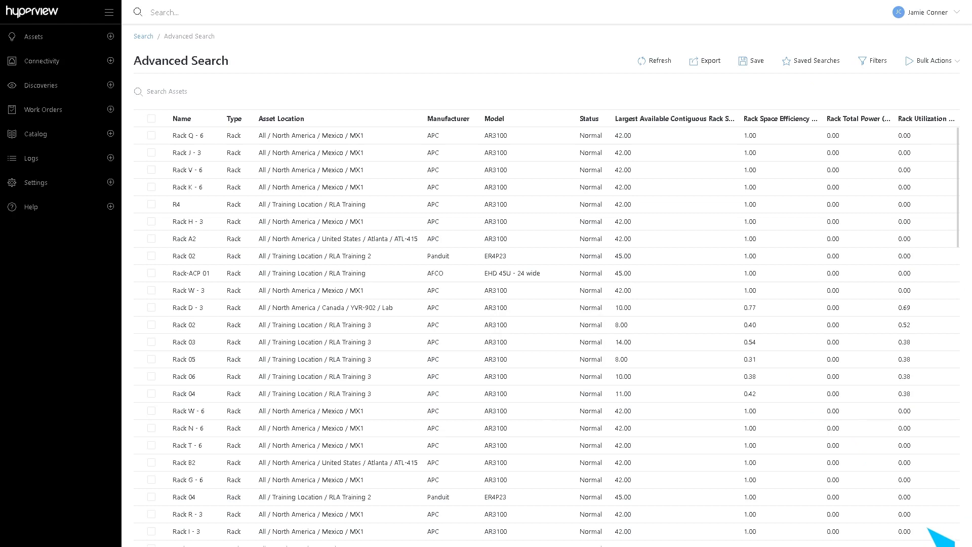
pyautogui.click(65, 212)
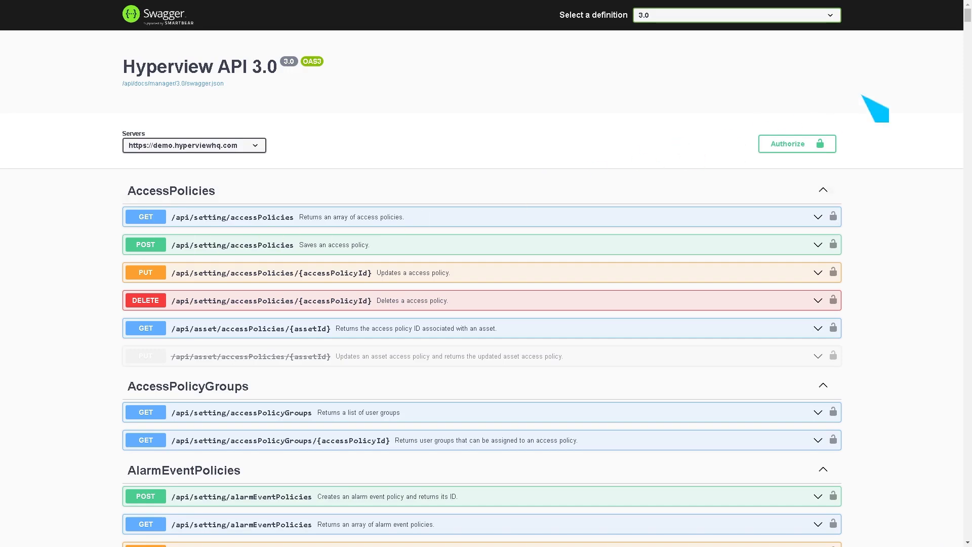
pyautogui.moveTo(966, 13); pyautogui.dragTo(966, 47)
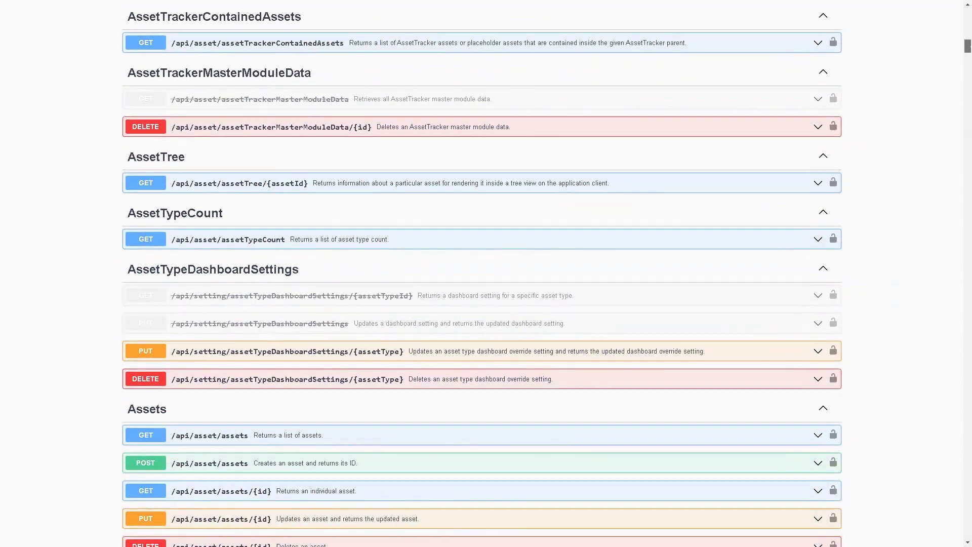